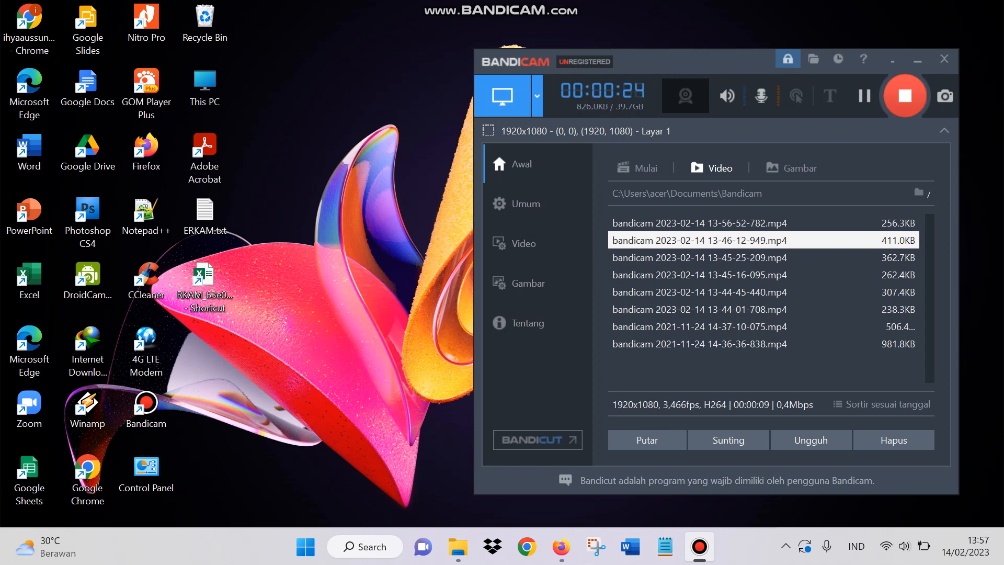
Open the RKAM Excel workbook from its desktop shortcut.
click(246, 262)
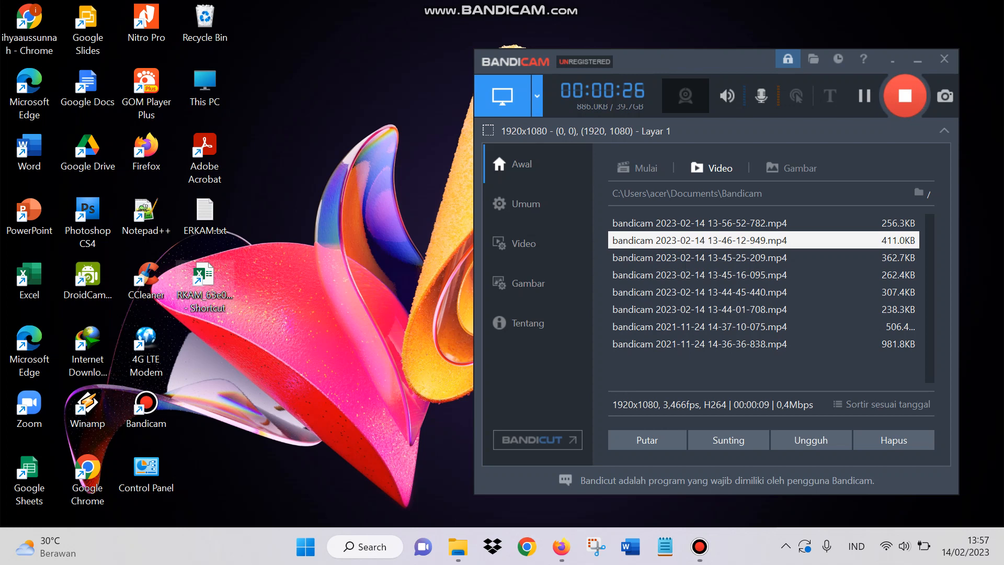
drag(250, 267, 188, 340)
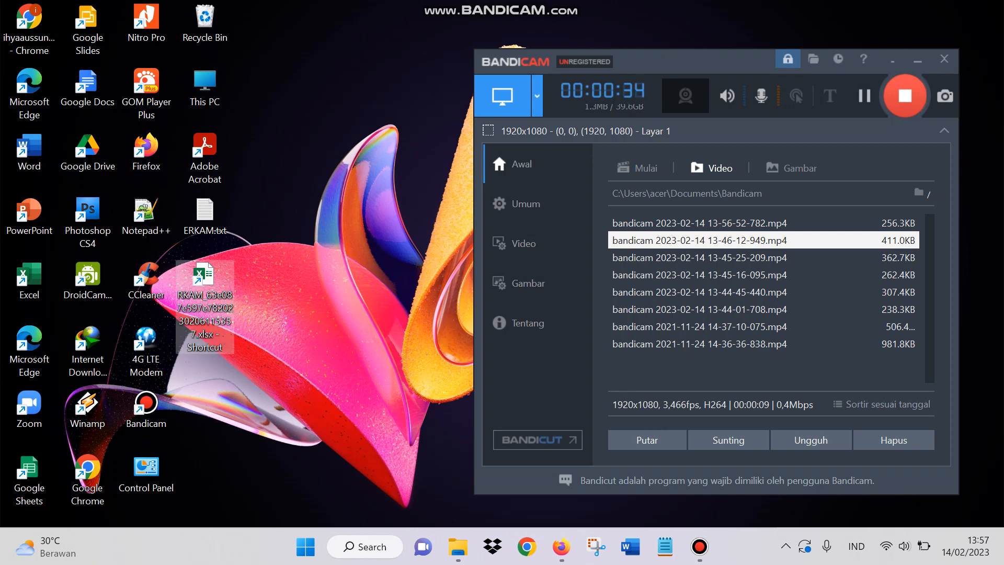
key(Return)
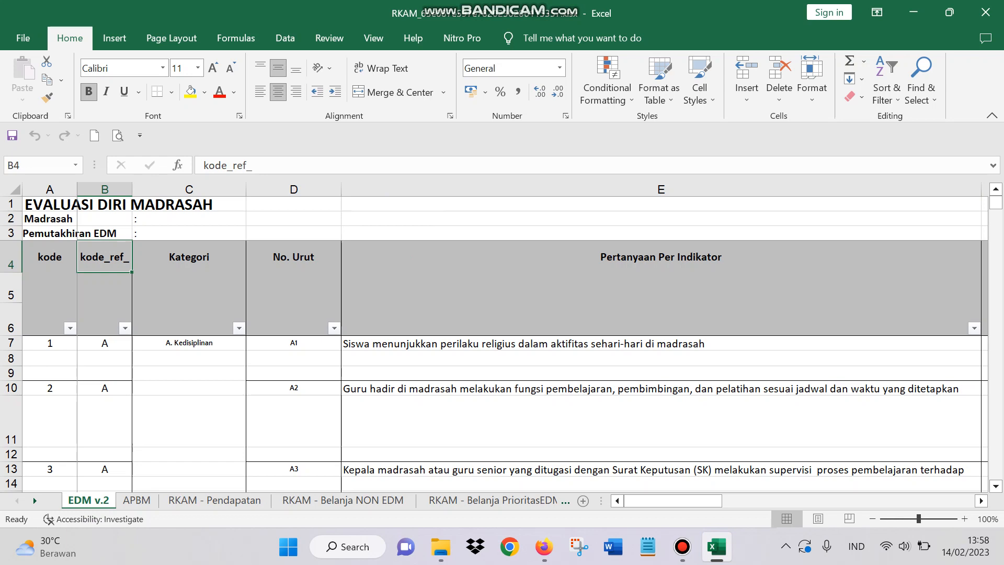
Examine the EDM v.2 sheet's columns from No. Urut through the recommended Sub Kegiatan, including the Kode cell N7.
key(ctrl+Page_Down)
key(ctrl+Page_Up)
click(294, 387)
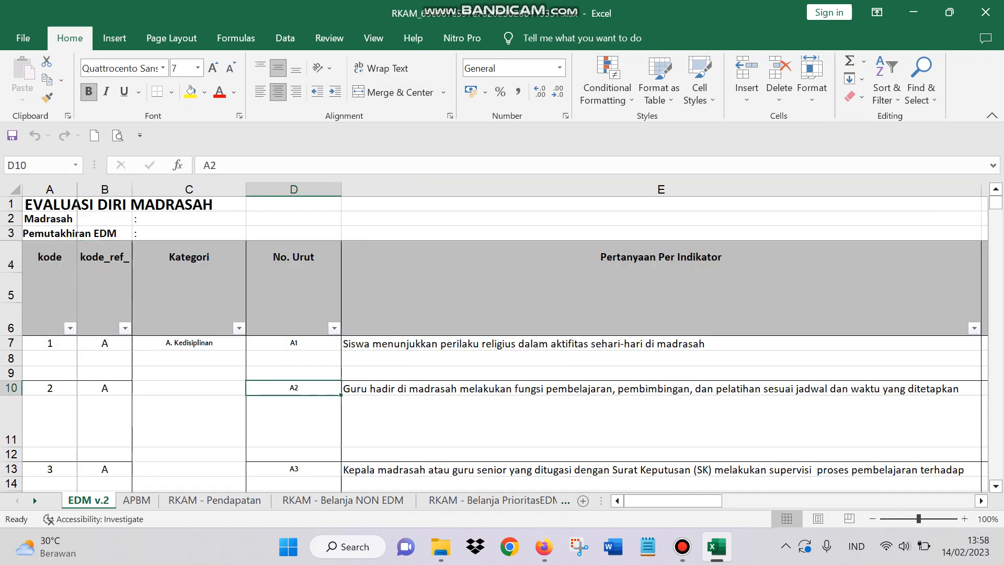
key(Right)
key(Right)
key(Right)
key(Right)
key(Right)
key(Right)
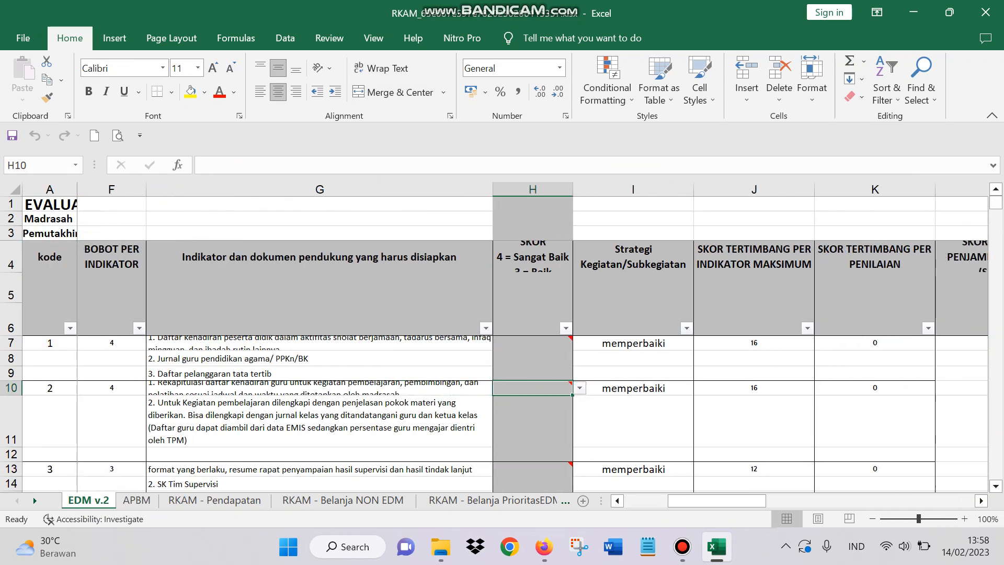
key(Right)
key(Right)
key(Right)
key(Right)
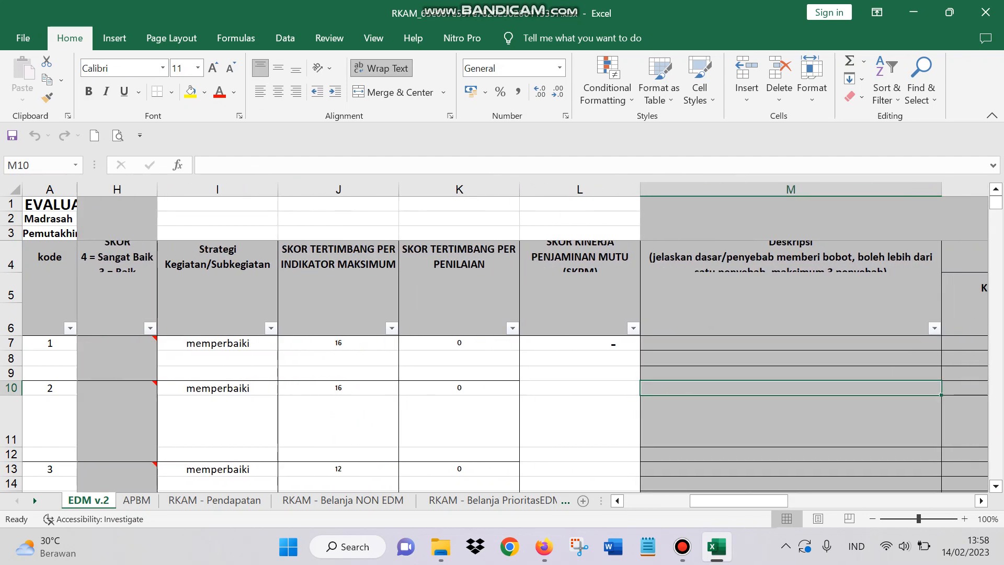
key(Right)
key(Right)
key(Right)
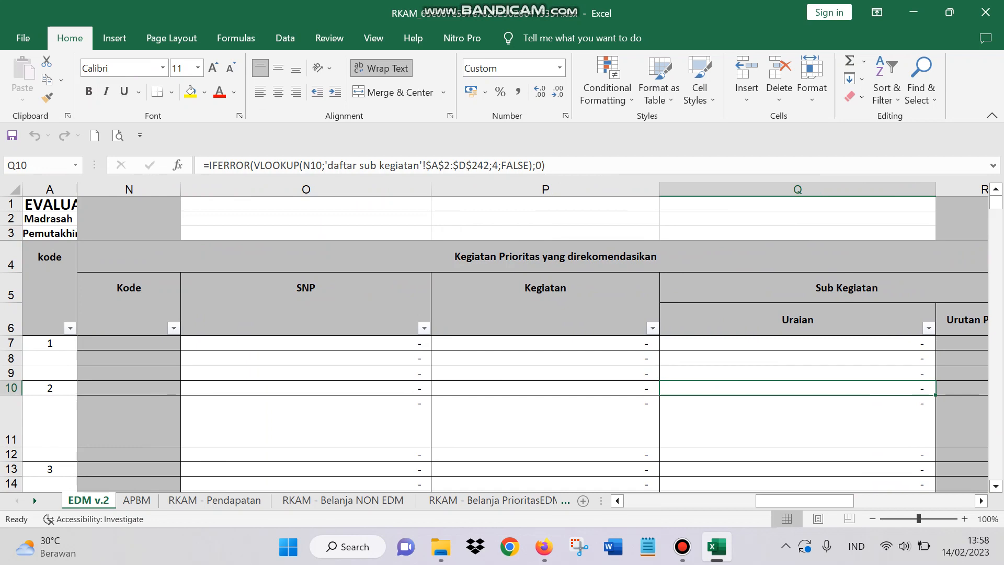
click(494, 500)
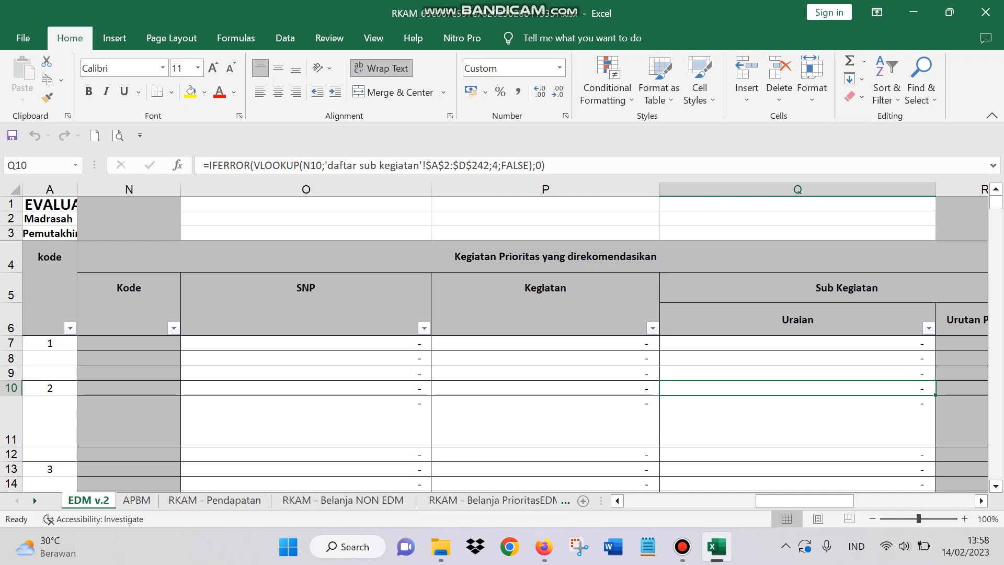
key(ctrl+Home)
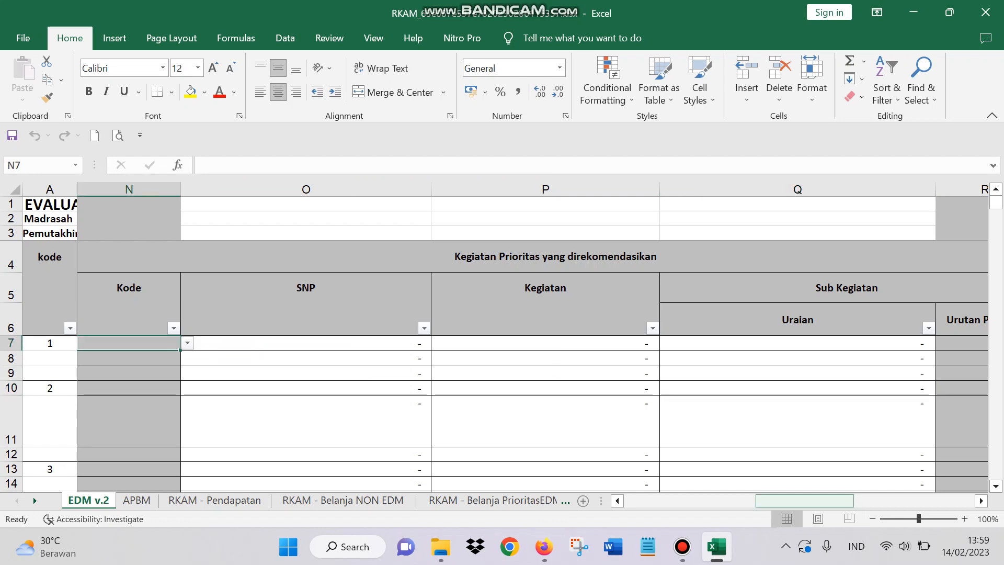
Review the Kategori column and its indicator questions, from A. Kedisiplinan to B. Pengembangan Diri.
drag(806, 500, 684, 501)
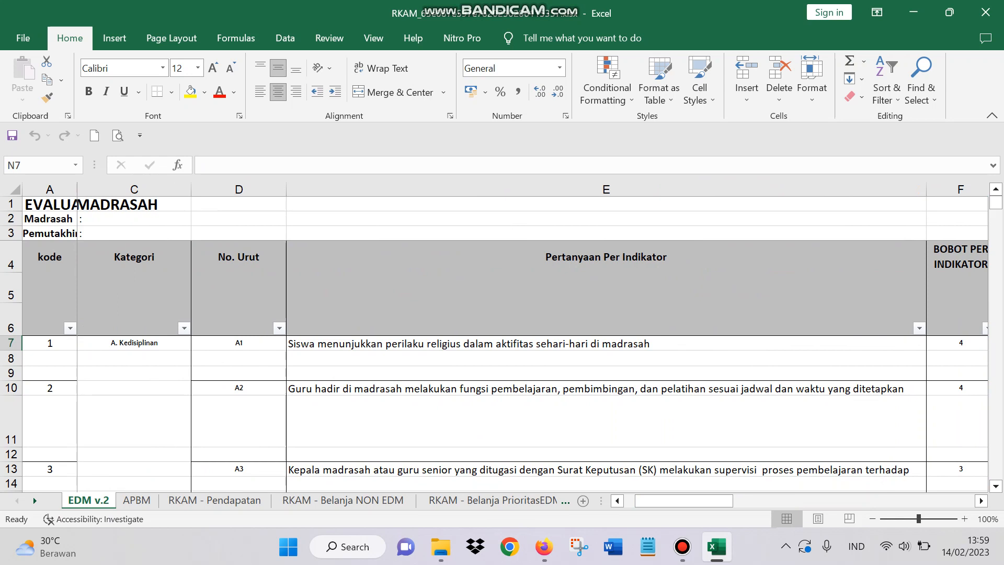
scroll(495, 366, down, 1)
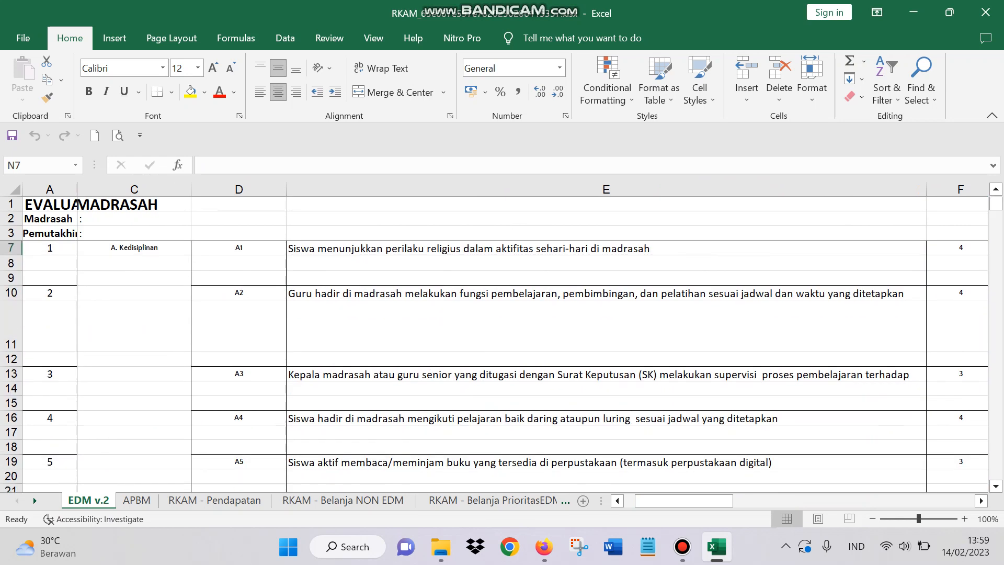
click(134, 247)
scroll(495, 340, down, 2)
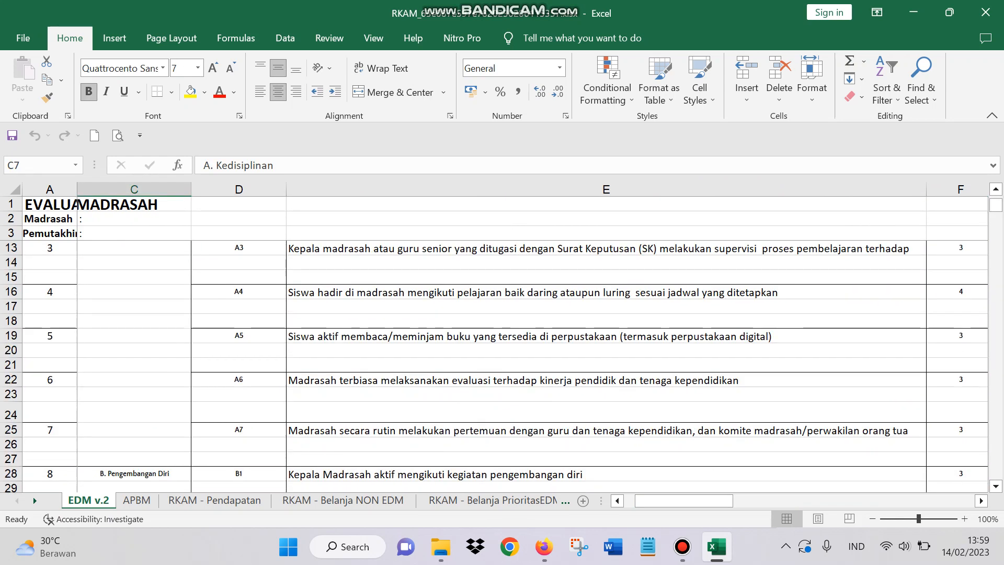
click(134, 473)
scroll(494, 340, down, 2)
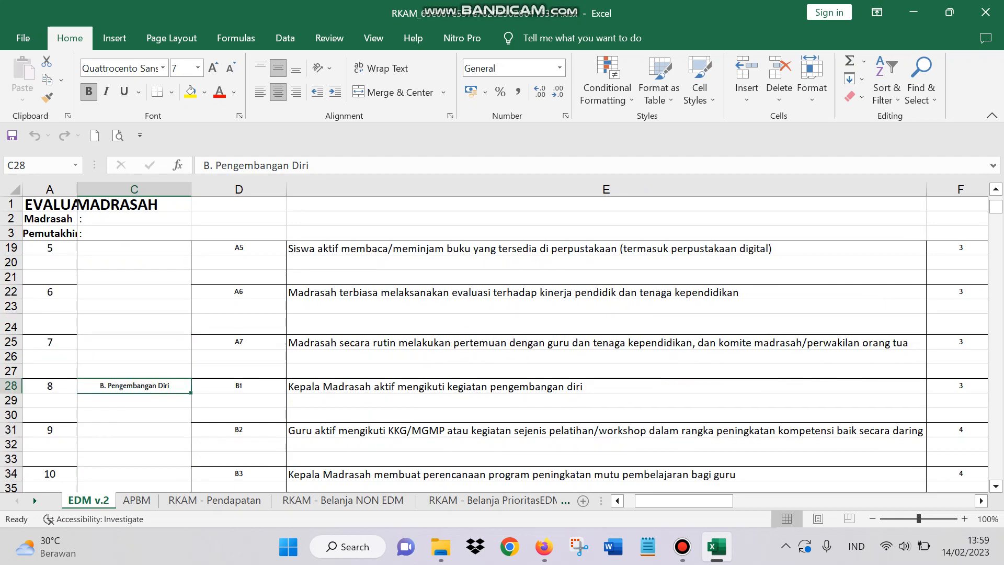
scroll(494, 340, up, 5)
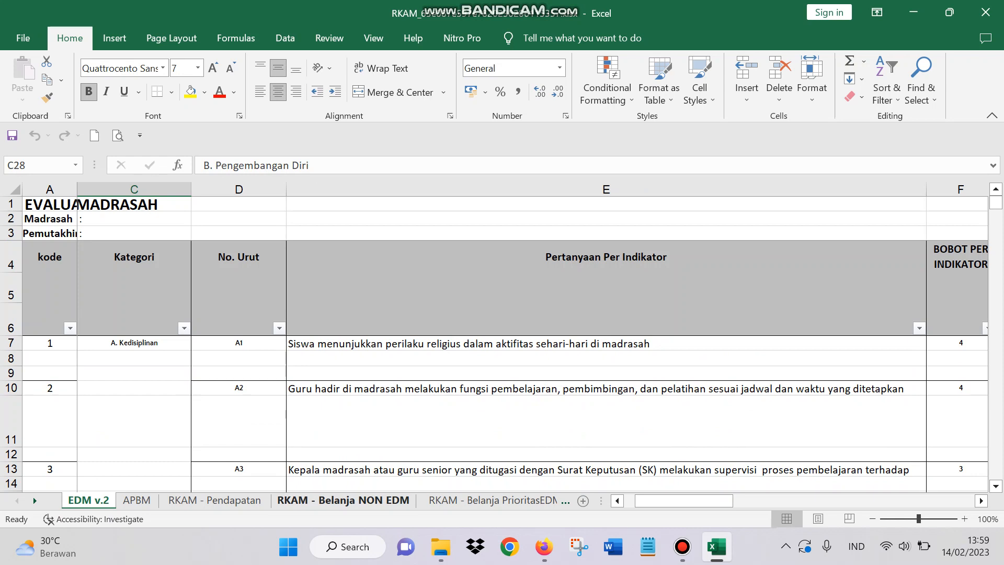
key(ctrl+Page_Down)
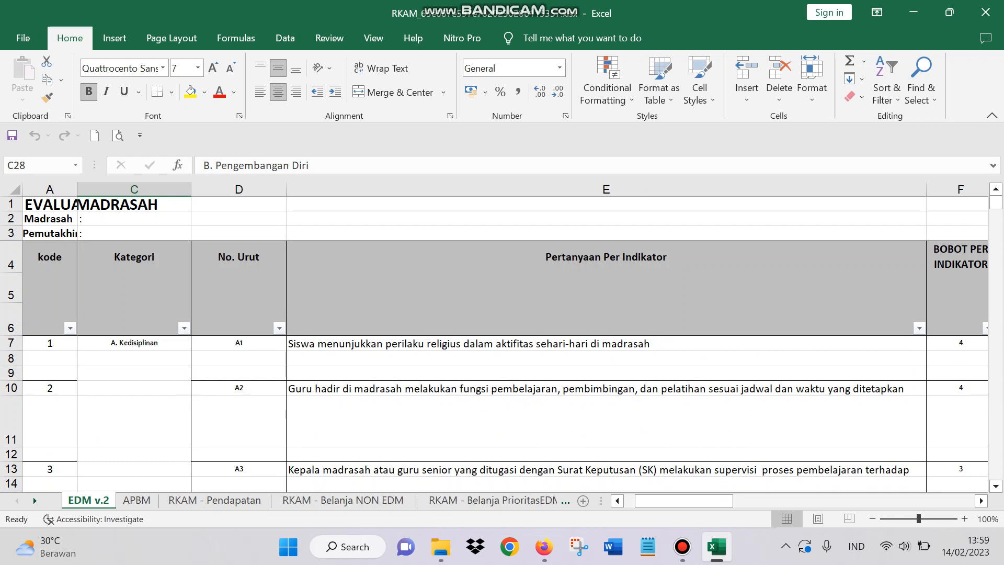
Examine the columns from Pertanyaan Per Indikator across to Sub Kegiatan, then select the first empty Kode cell, N7.
click(606, 189)
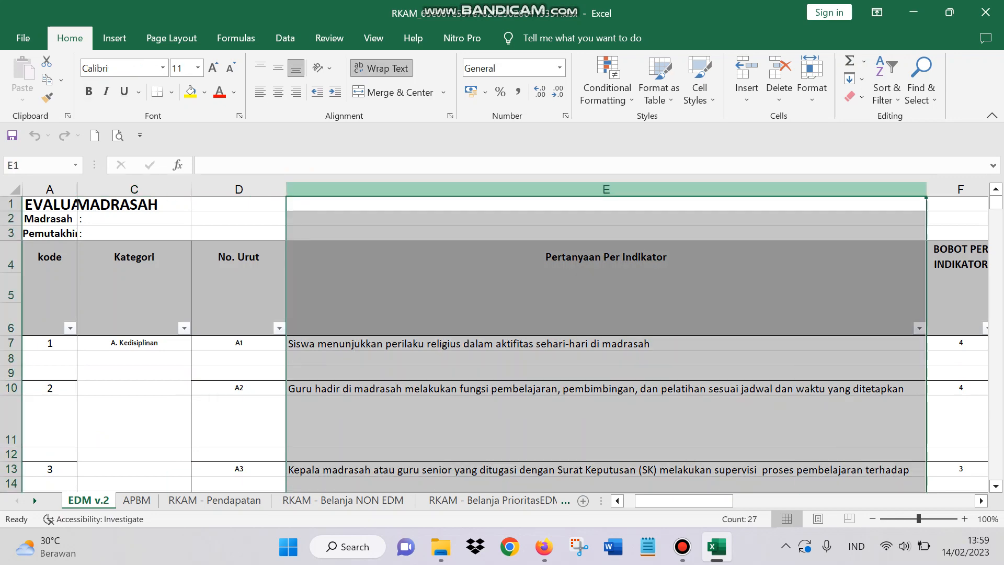
key(Right)
key(Right)
key(Right)
key(Right)
key(Right)
key(Right)
key(Right)
key(Right)
key(Right)
key(Right)
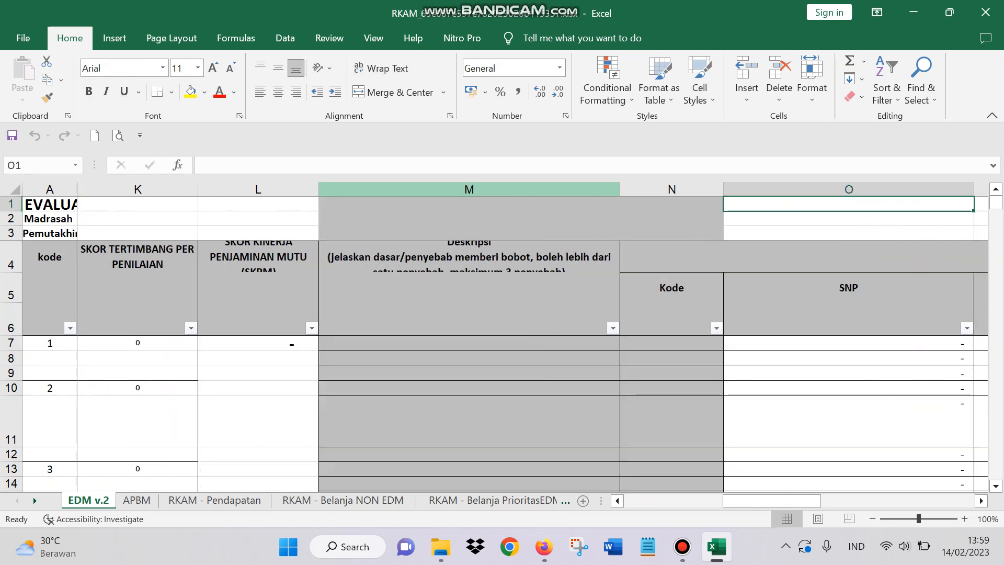
key(Right)
key(Right)
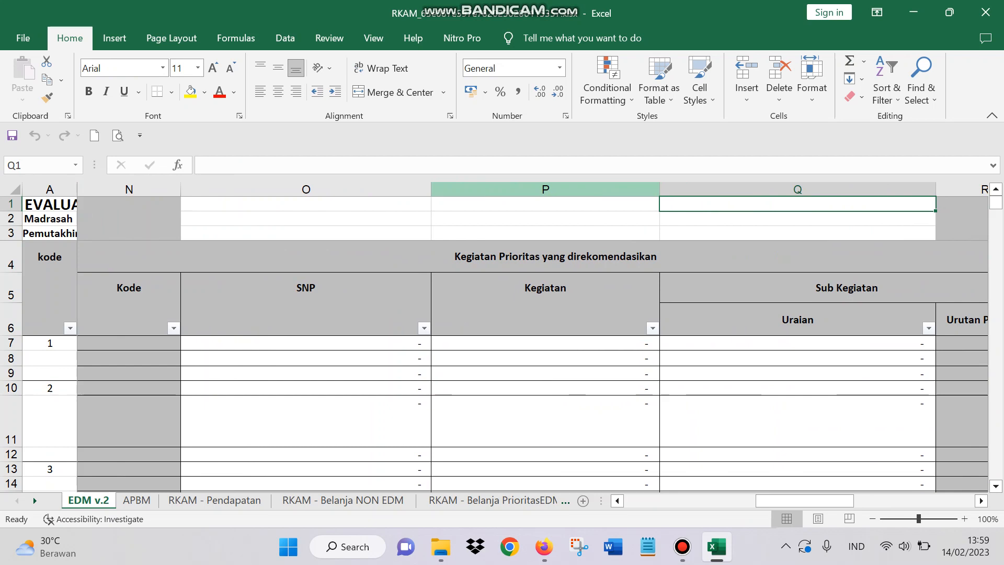
click(129, 343)
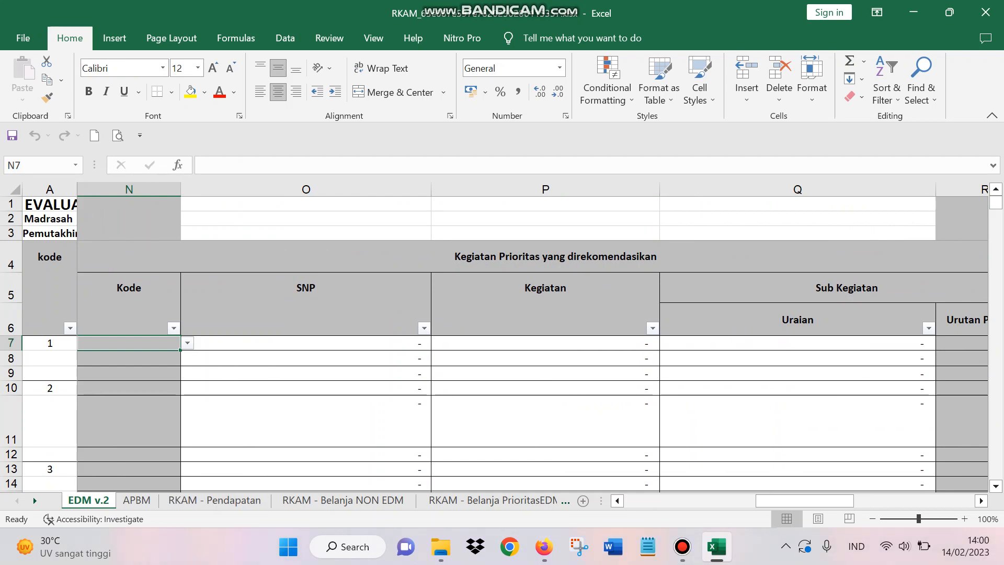
Make room for more sheet names and compare the daftar sub kegiatan and komponen sheets, ending on daftar sub kegiatan.
drag(601, 500, 920, 501)
click(853, 501)
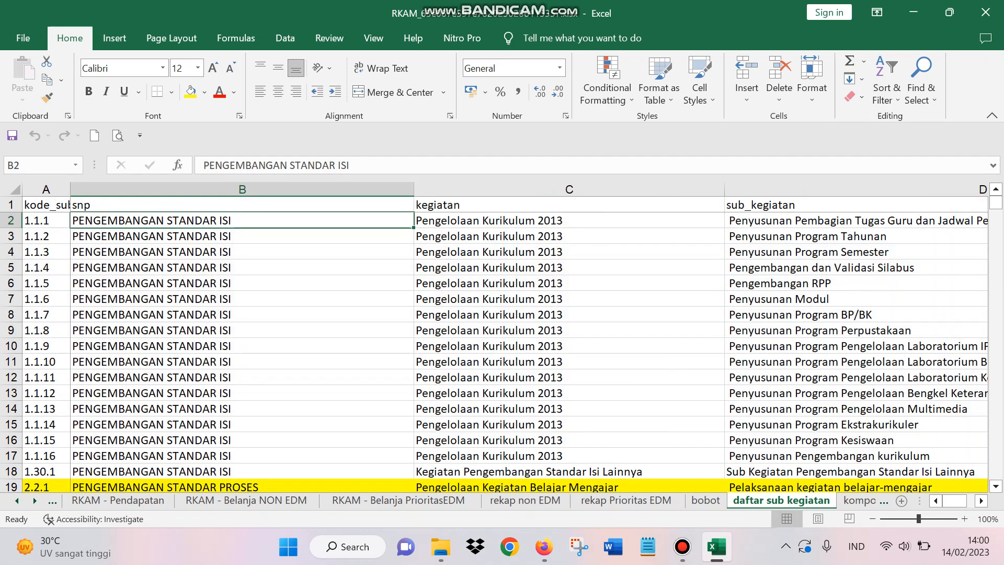
click(863, 500)
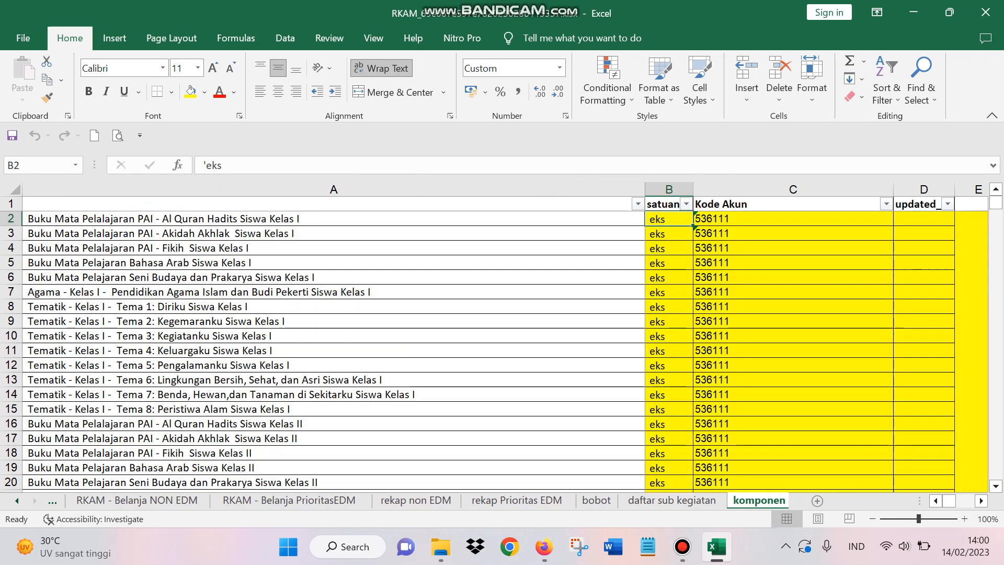
key(ctrl+Page_Up)
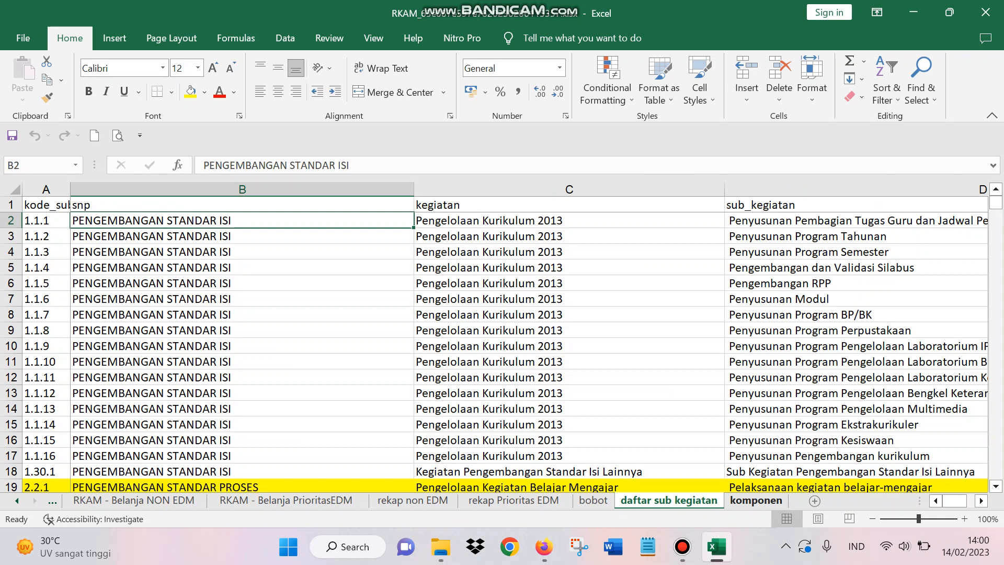
key(ctrl+Page_Down)
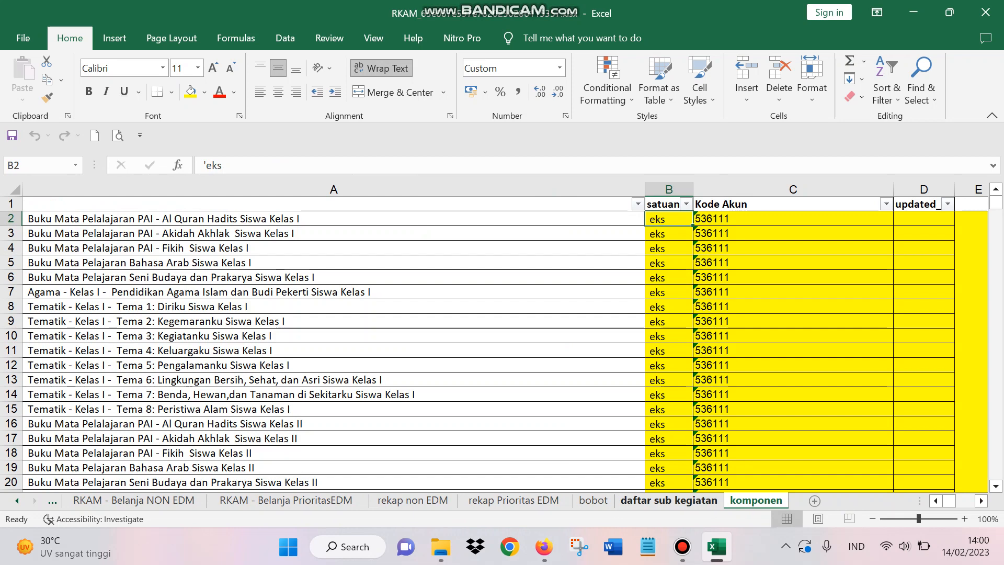
key(ctrl+Page_Up)
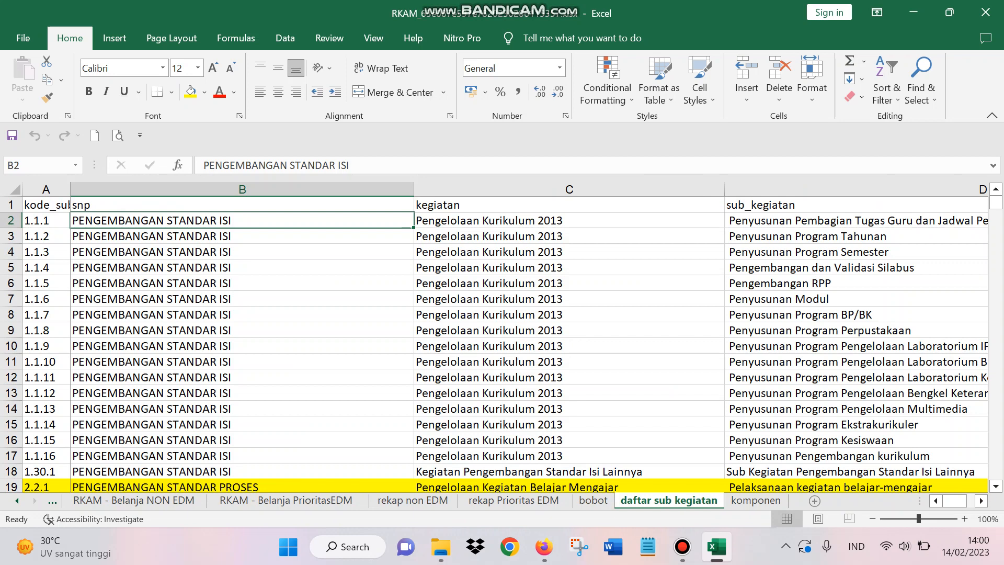
Find all entries containing "sarana" in the sub_kegiatan column of the daftar sub kegiatan sheet.
click(856, 189)
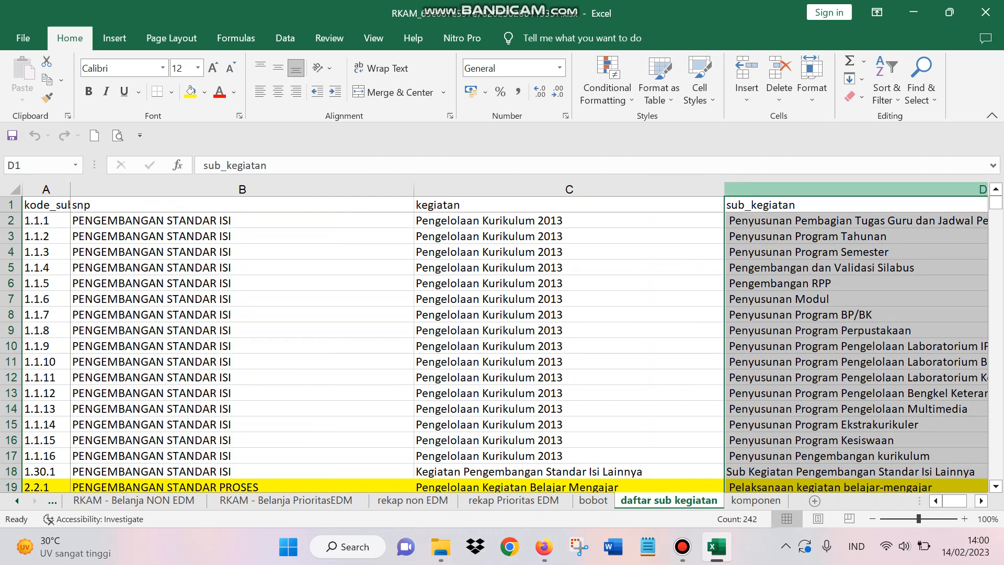
right_click(787, 190)
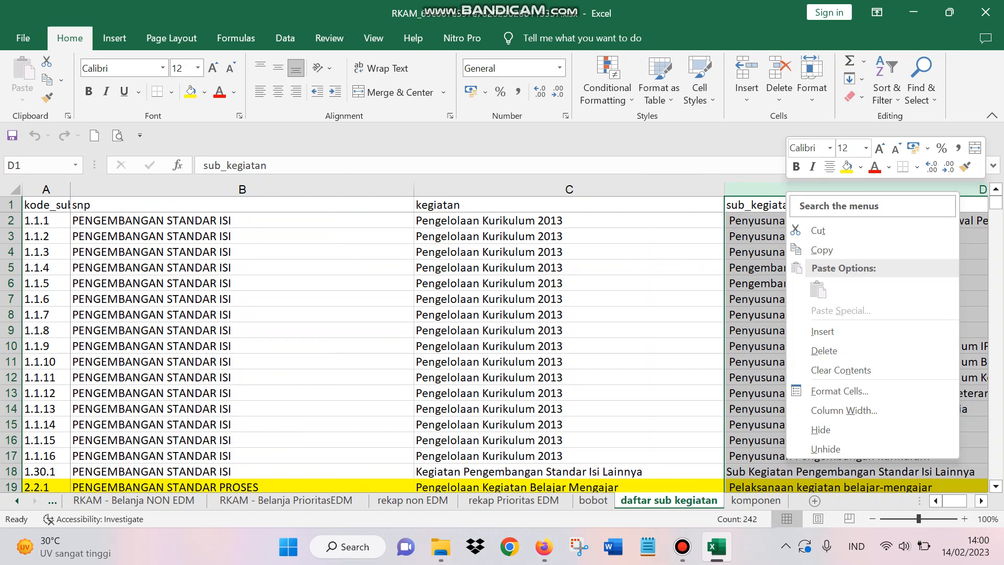
key(Escape)
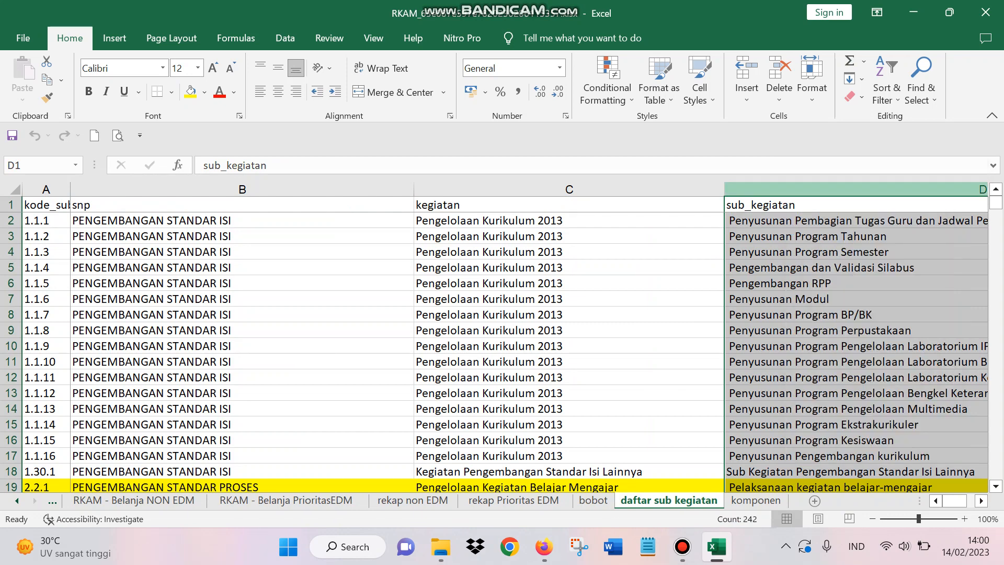
key(ctrl+f)
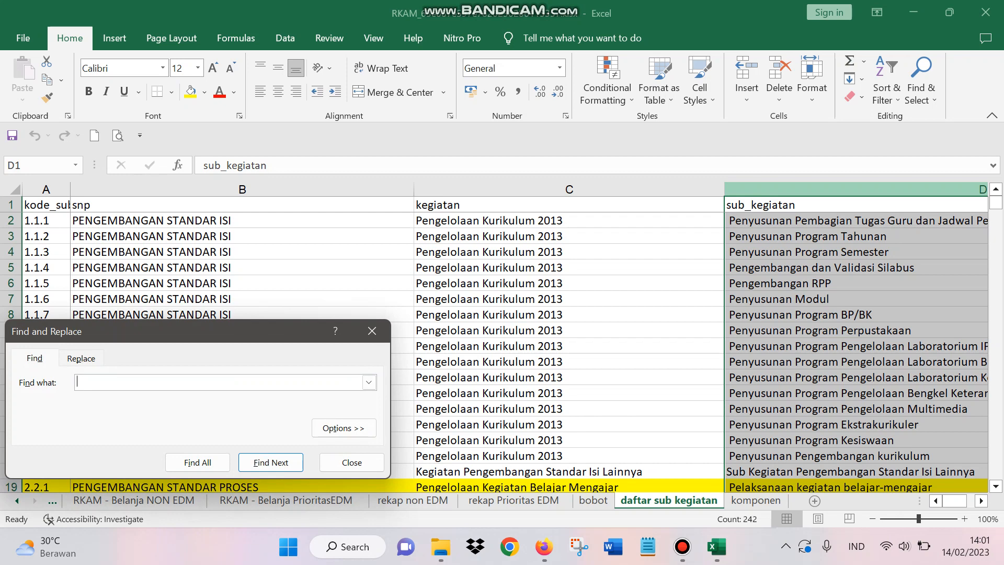
text(sarana)
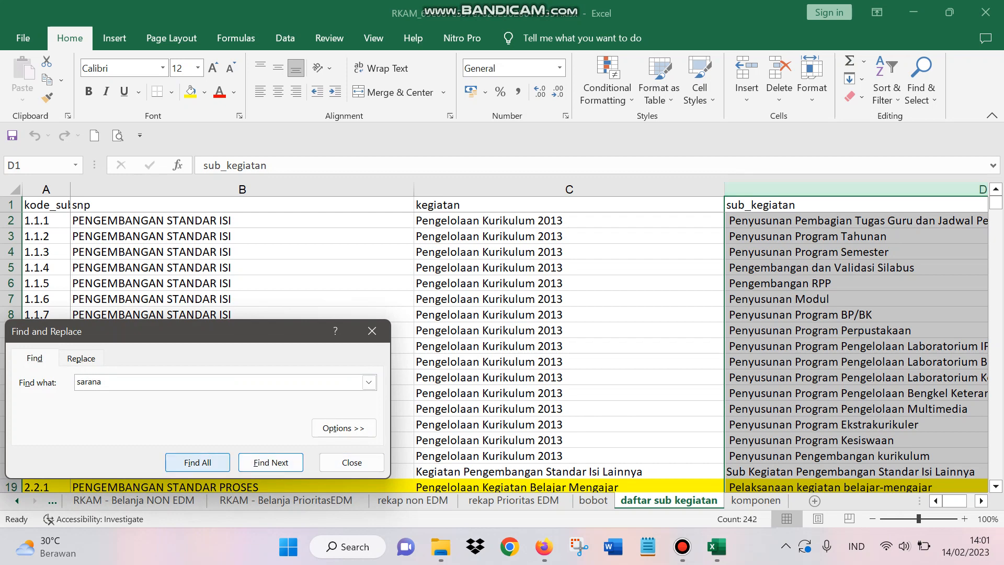
click(197, 463)
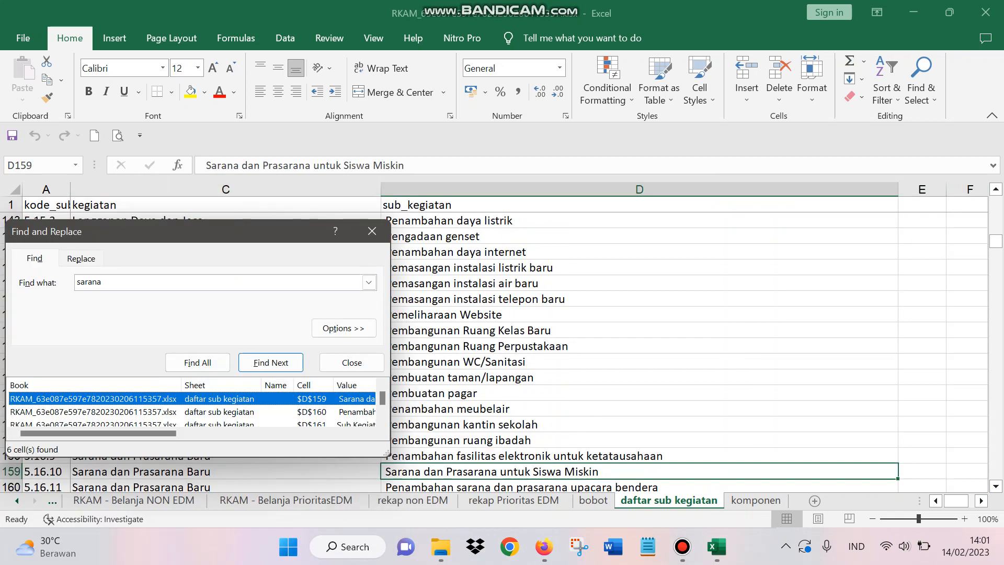
Enlarge the search results and go to the entry Pengadaan Sarana Administrasi Perkantoran in cell D179.
drag(264, 341, 399, 142)
drag(515, 349, 673, 462)
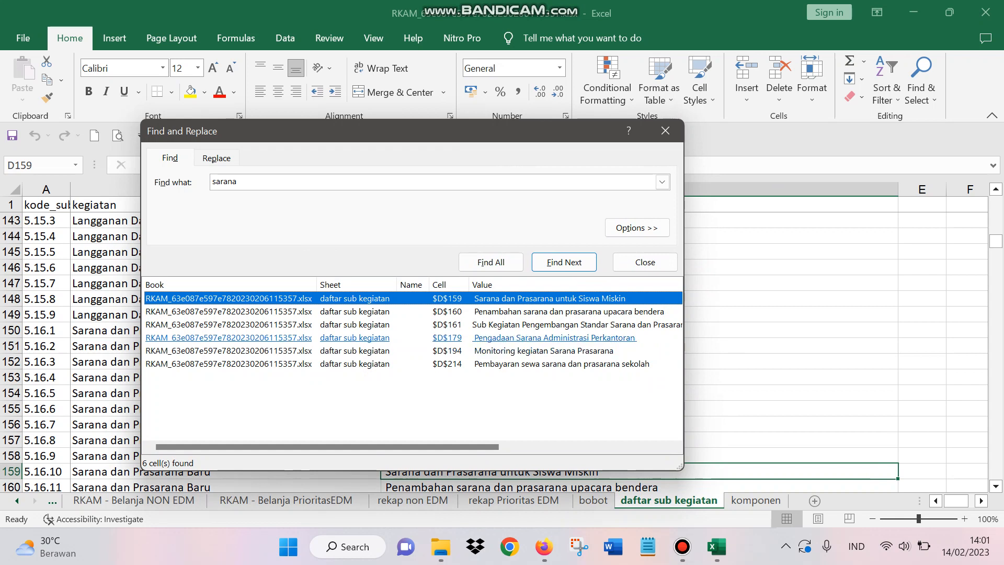
click(447, 338)
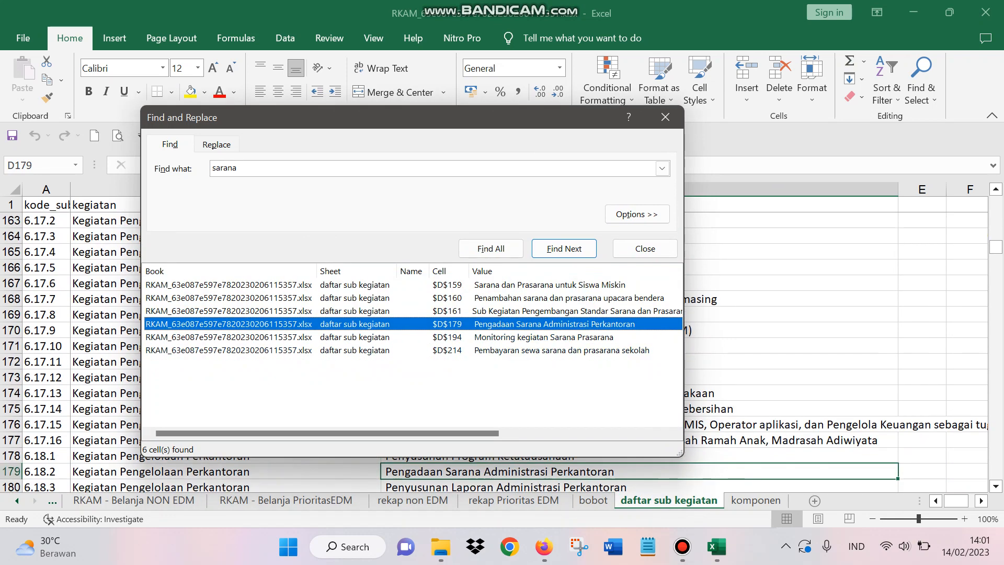
Shrink the search window clear of the data and copy the code 6.18.2 for Pengadaan Sarana Administrasi Perkantoran from cell A179.
drag(617, 117, 753, 75)
drag(815, 410, 616, 209)
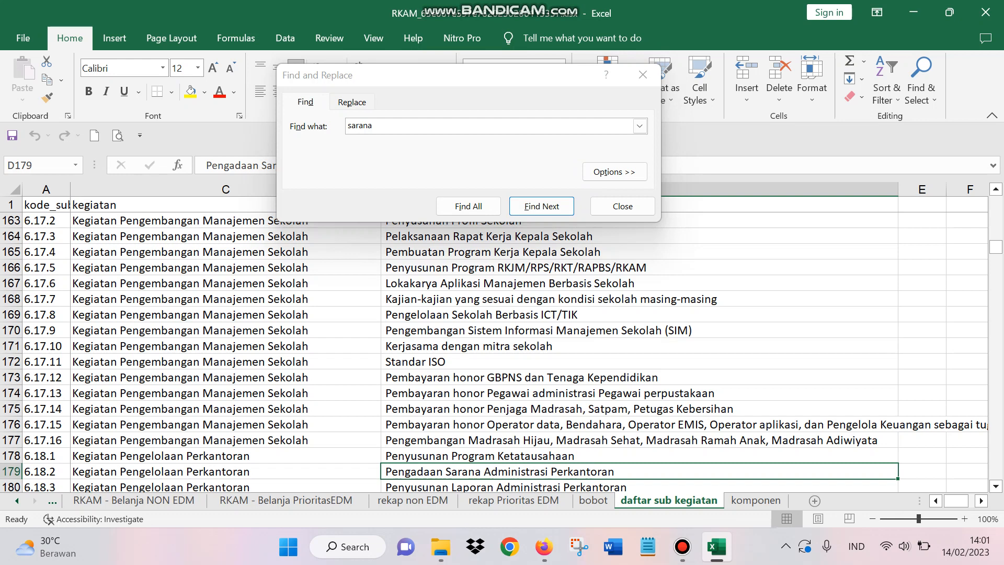
click(46, 471)
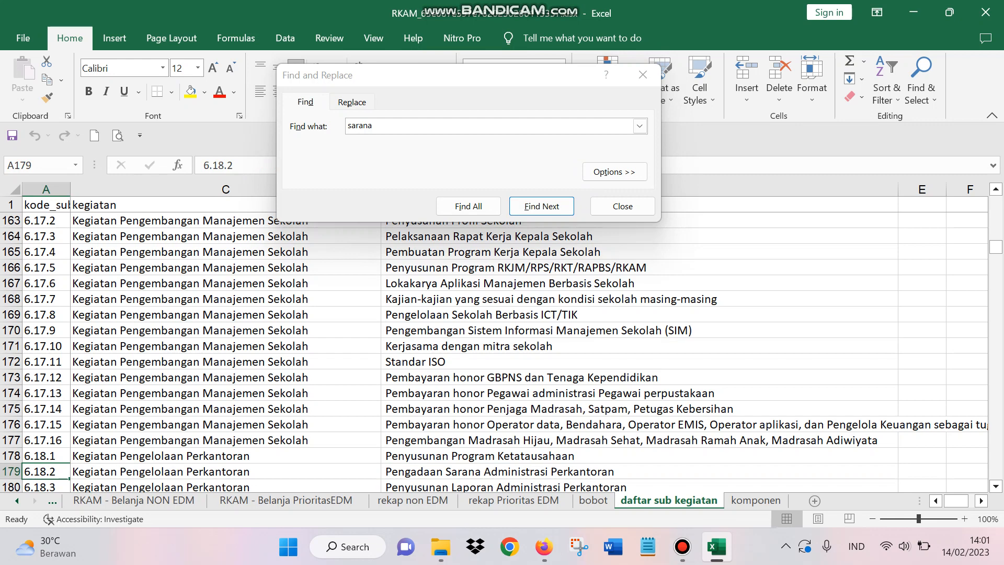
right_click(52, 473)
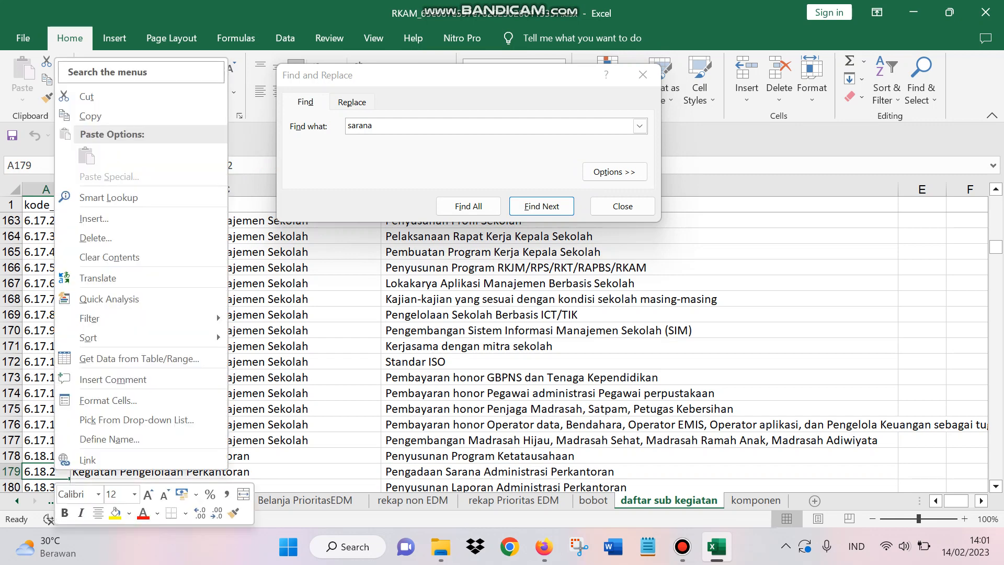
click(83, 115)
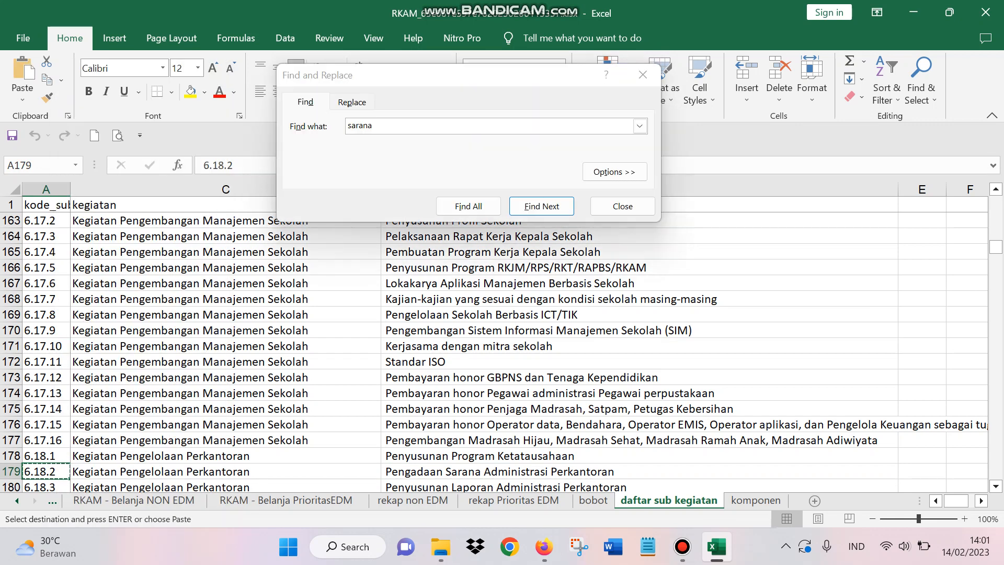
Paste the copied code as values only into the first Kode cell, N7, on the EDM v.2 sheet.
key(ctrl+Page_Up)
key(ctrl+Page_Up)
key(ctrl+Page_Up)
key(ctrl+Page_Up)
key(ctrl+Page_Up)
key(ctrl+Page_Up)
key(ctrl+Page_Up)
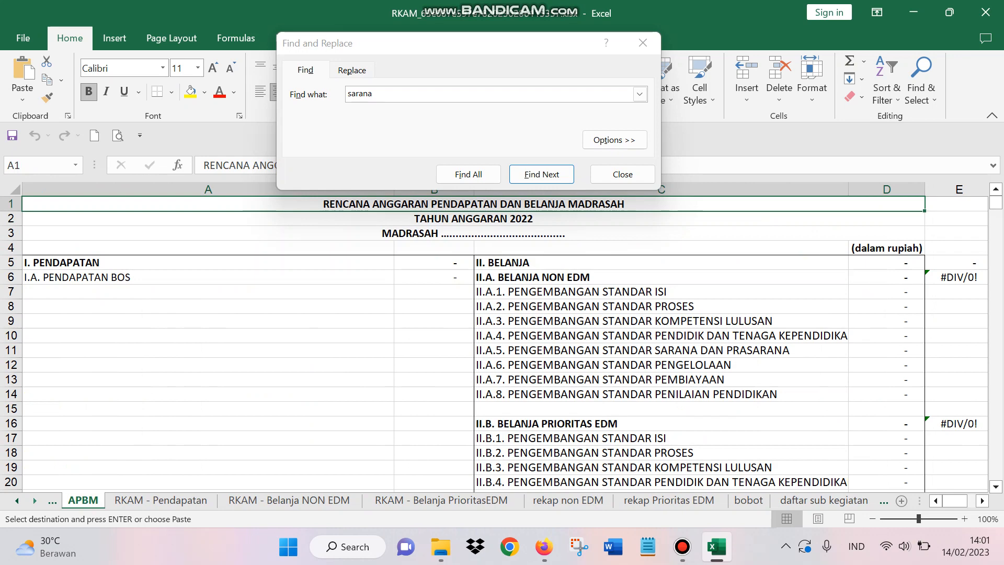
key(ctrl+Page_Up)
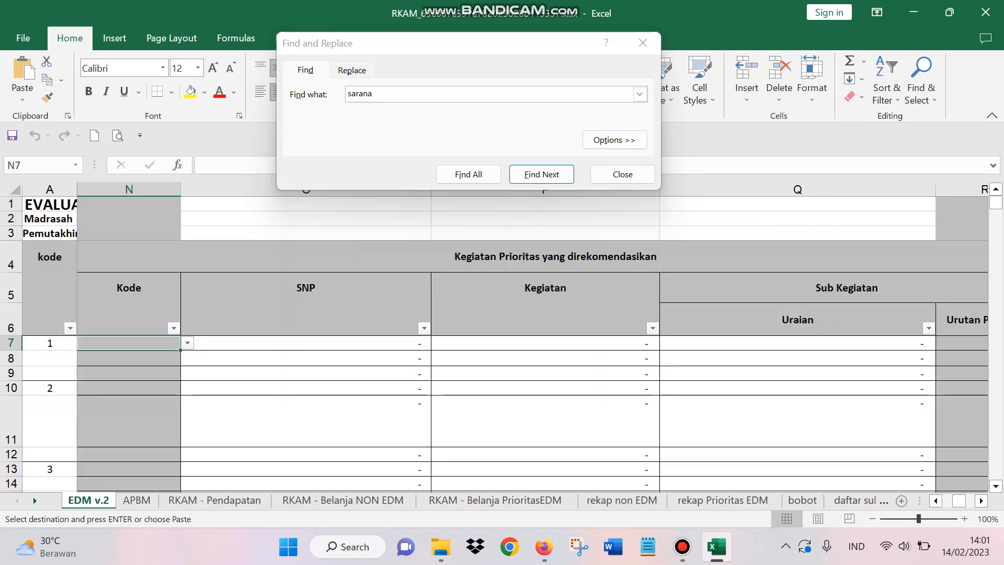
right_click(148, 132)
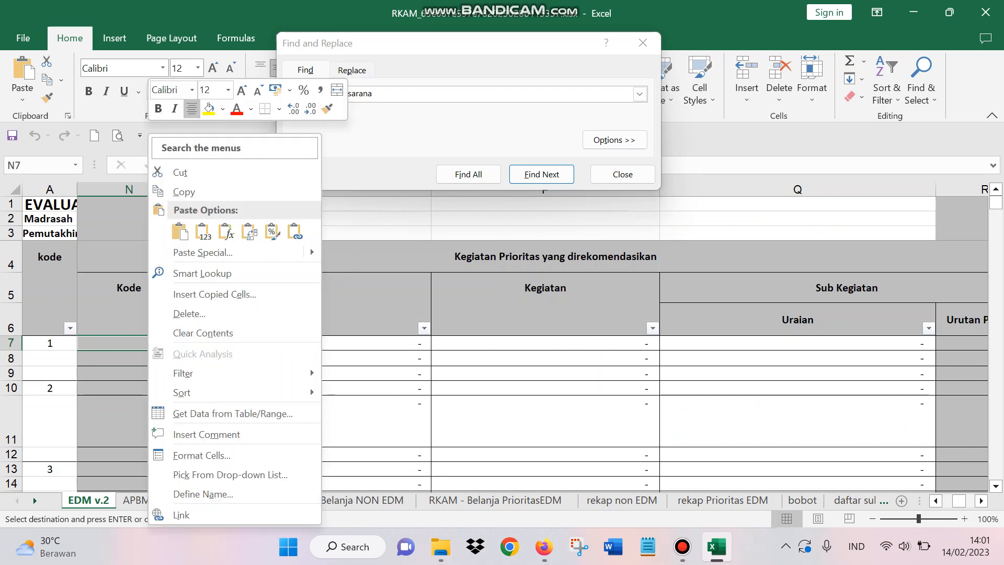
click(202, 231)
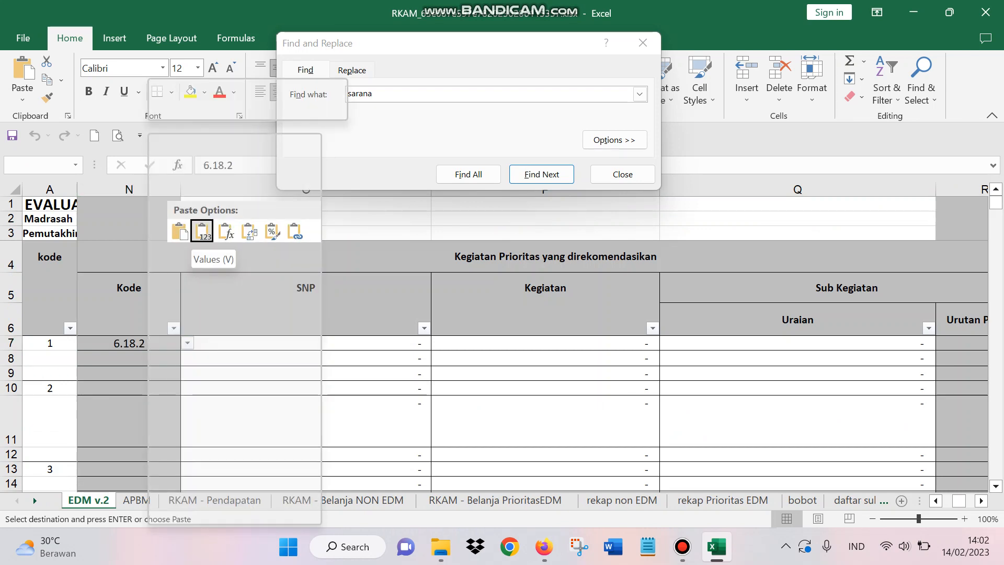
right_click(148, 343)
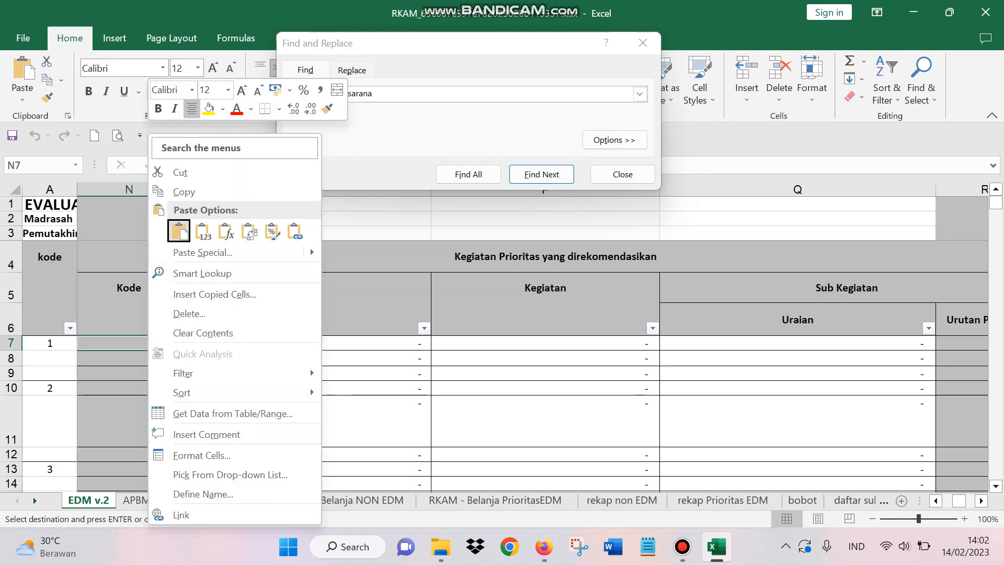
click(202, 231)
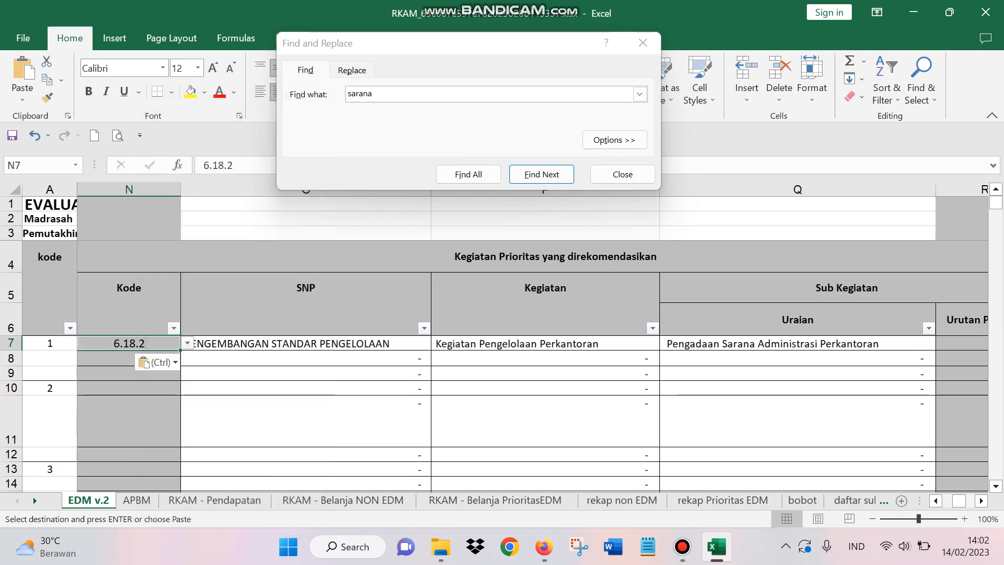
Check the SNP, Kegiatan and Uraian cells in row 7 and set that row's Urutan Prioritas in R7 to 1.
click(306, 343)
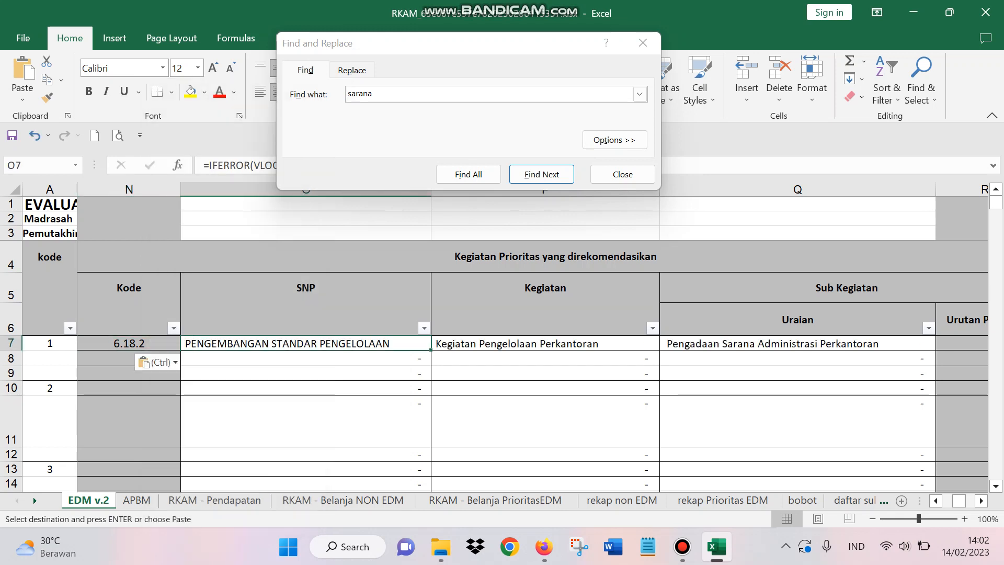
key(shift+Right)
key(shift+Right)
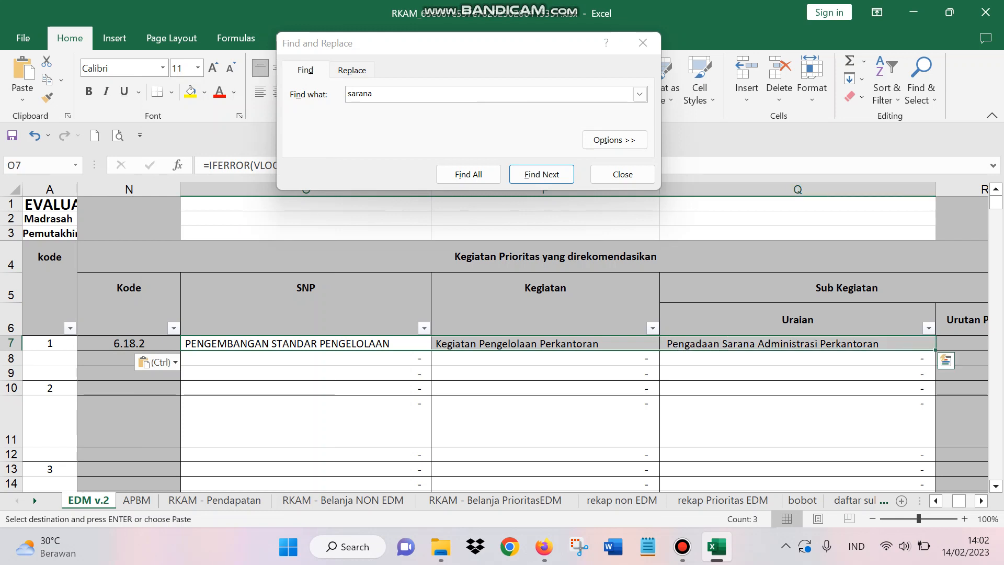
key(Right)
key(Right)
key(Right)
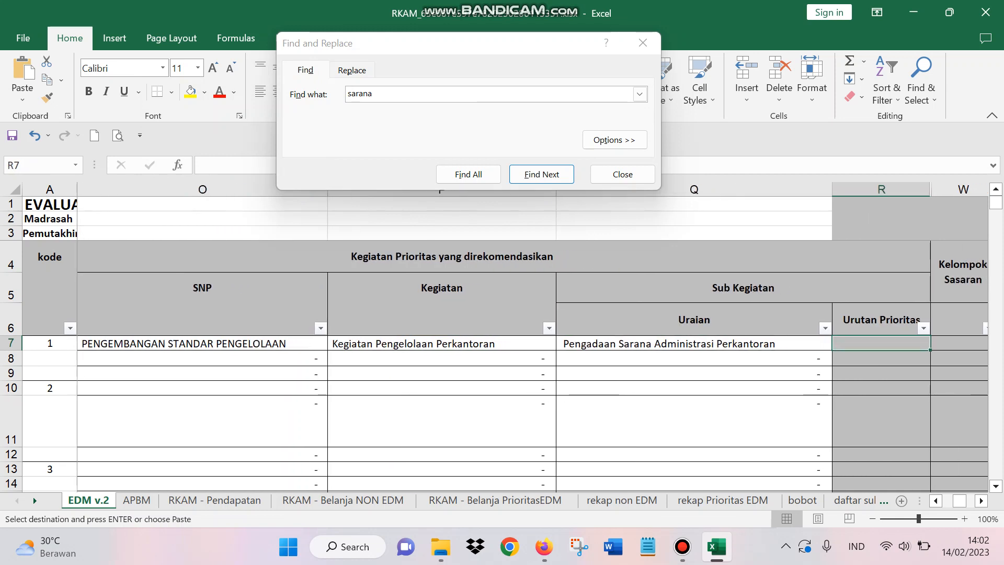
click(882, 319)
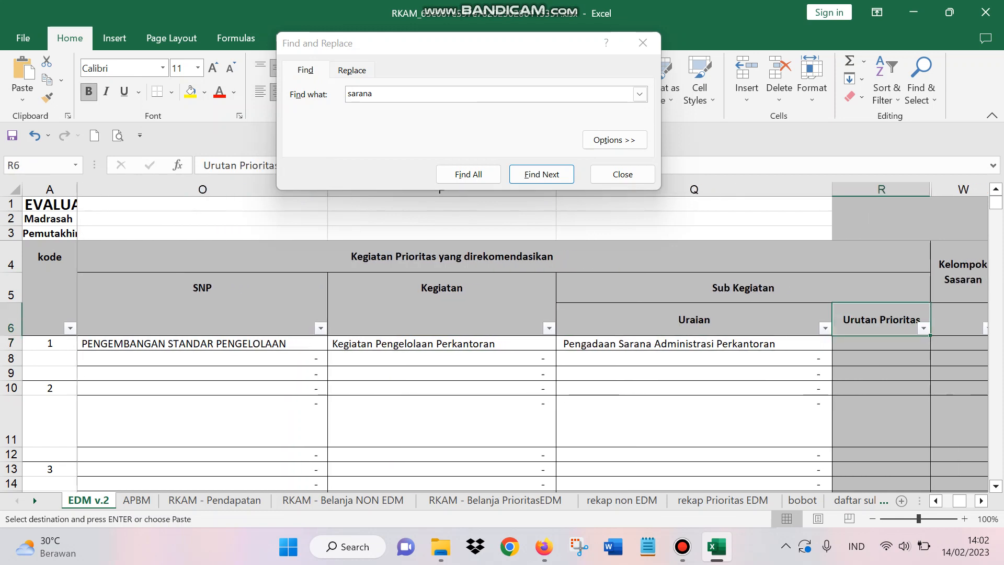
click(882, 343)
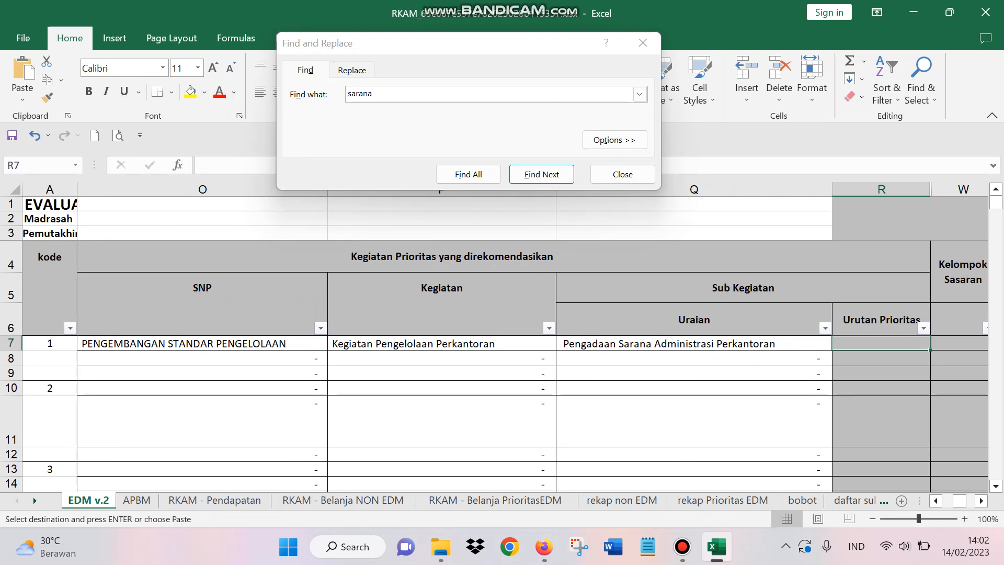
text(1)
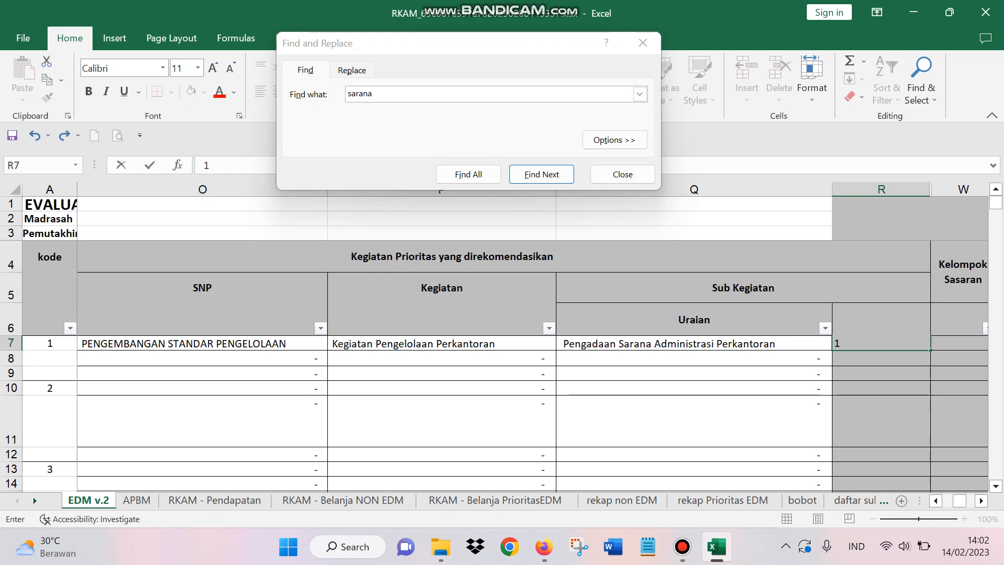
click(694, 358)
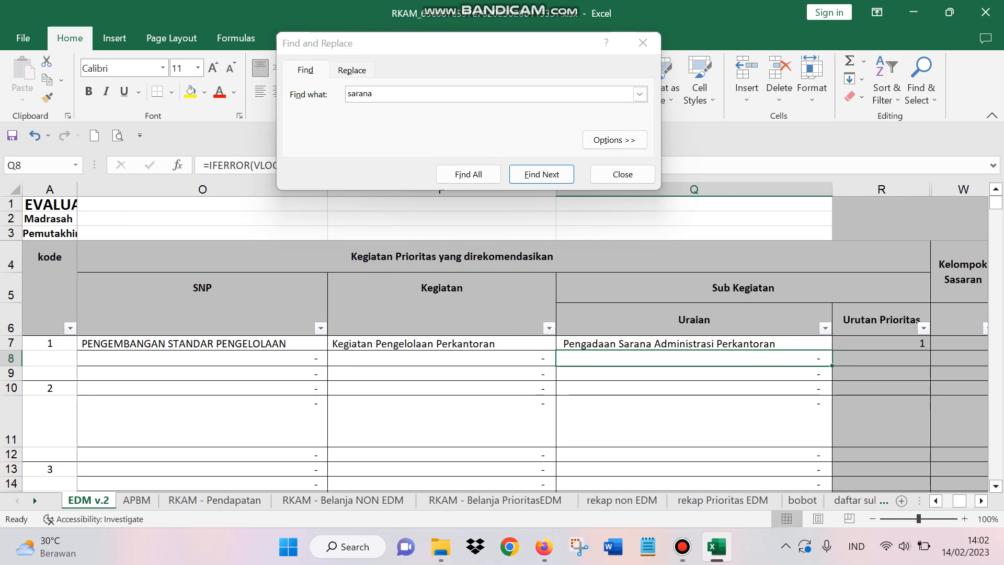
key(Return)
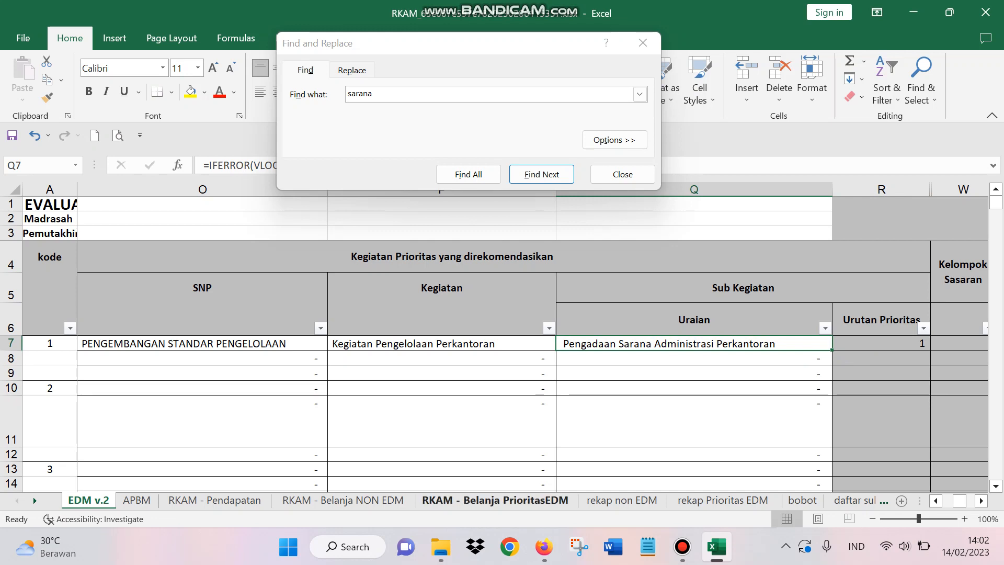
On the RKAM - Belanja PrioritasEDM sheet, close the search window and choose priority order 1 in cell A10.
click(495, 500)
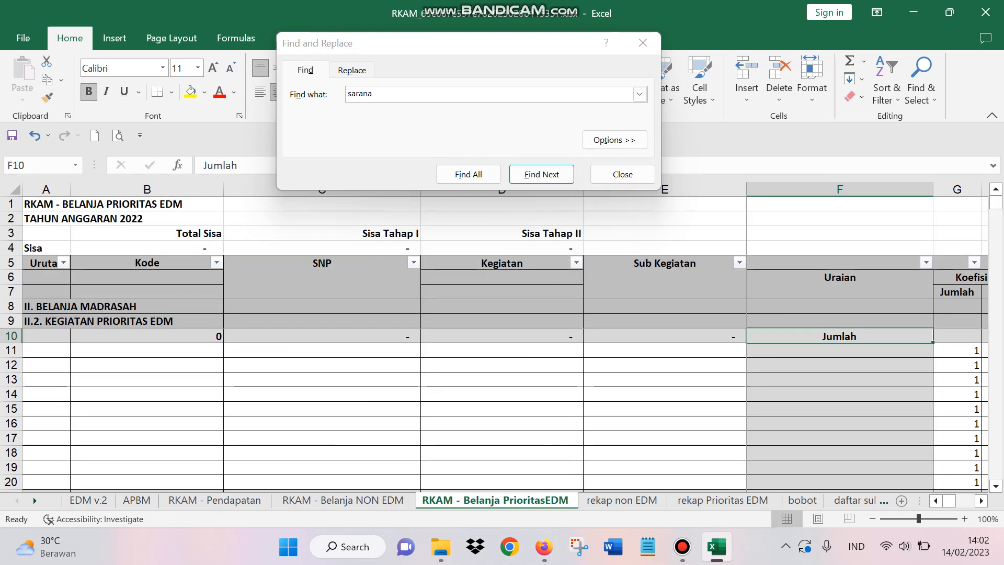
scroll(494, 408, down, 1)
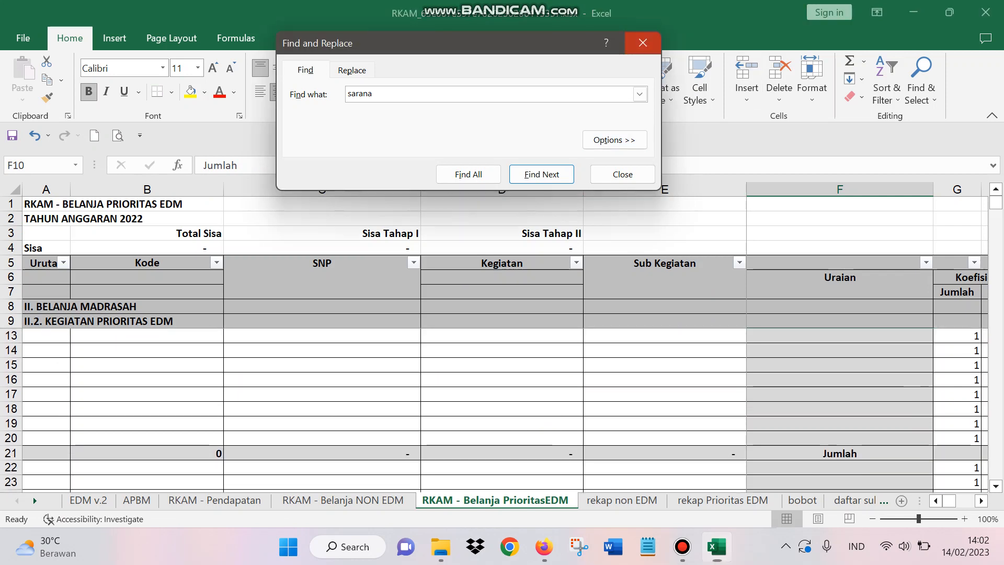
click(643, 43)
scroll(494, 408, down, 1)
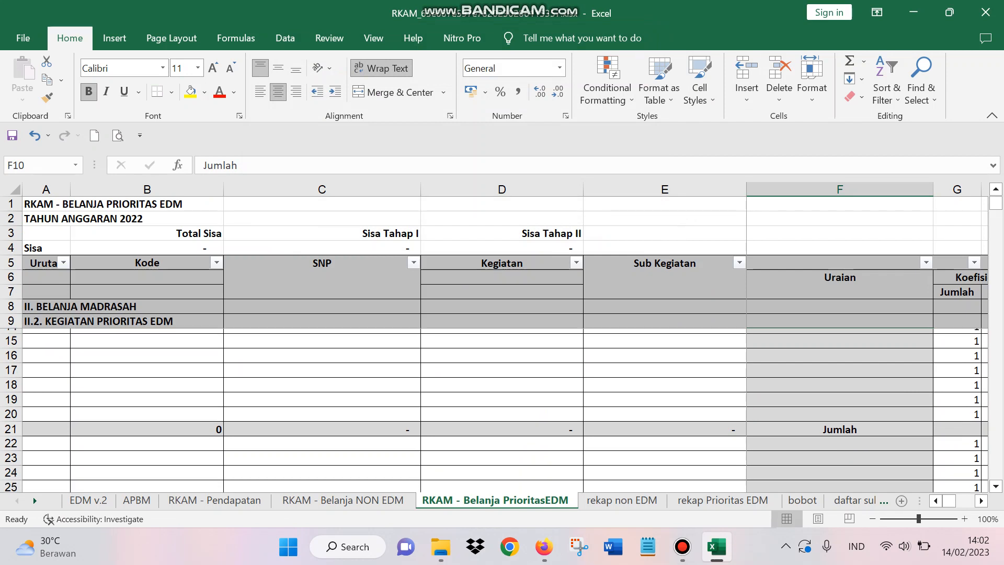
scroll(494, 408, up, 2)
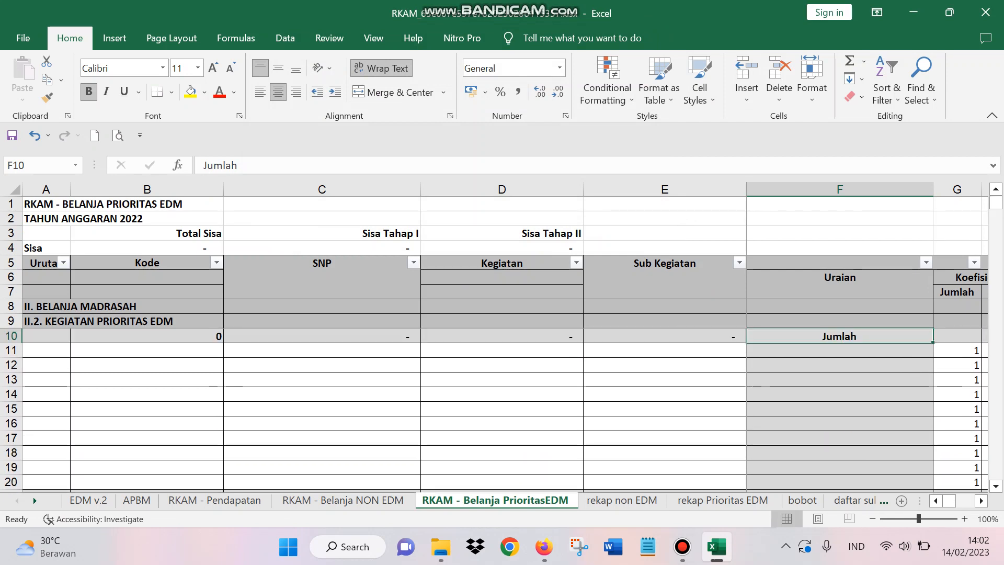
key(Home)
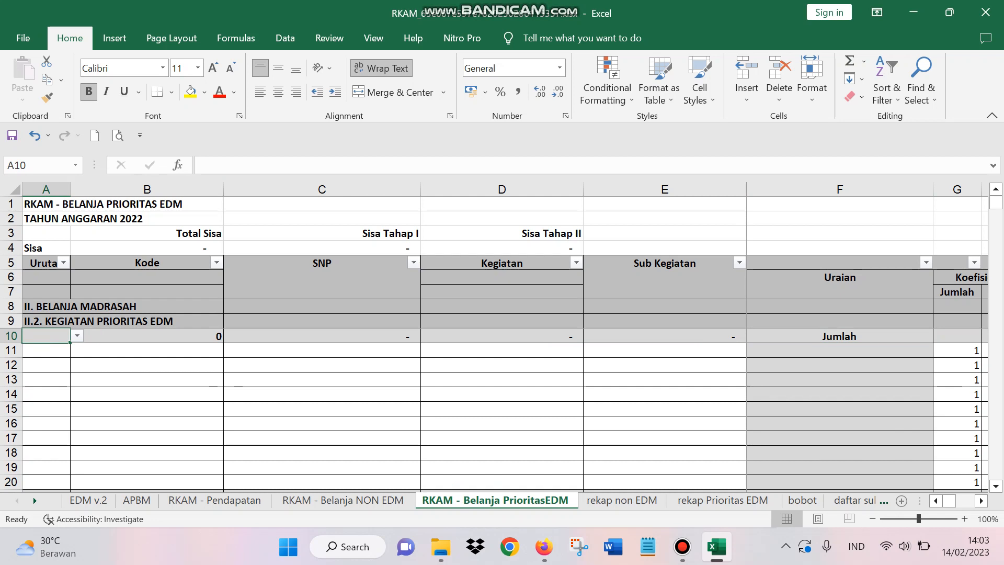
key(alt+Down)
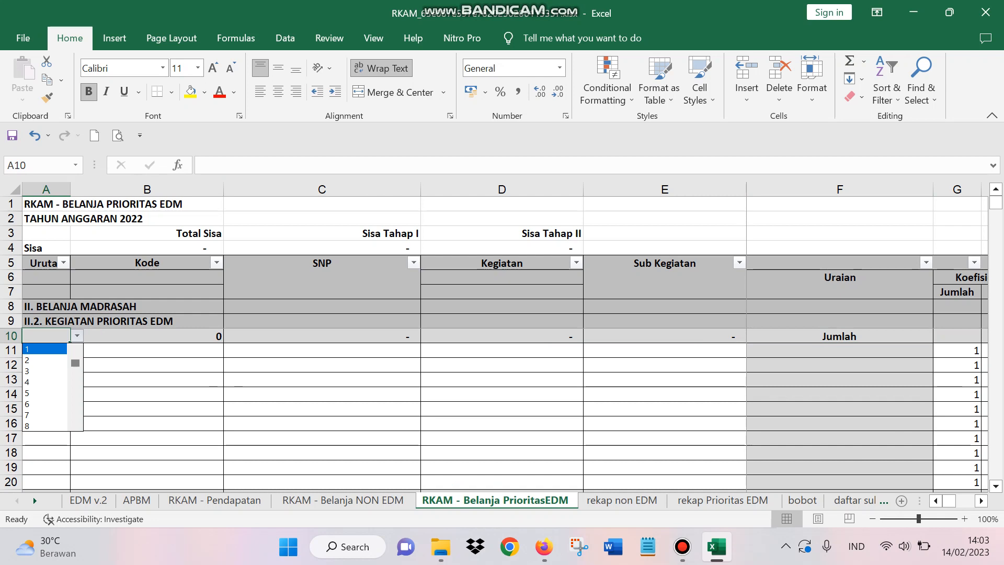
key(Return)
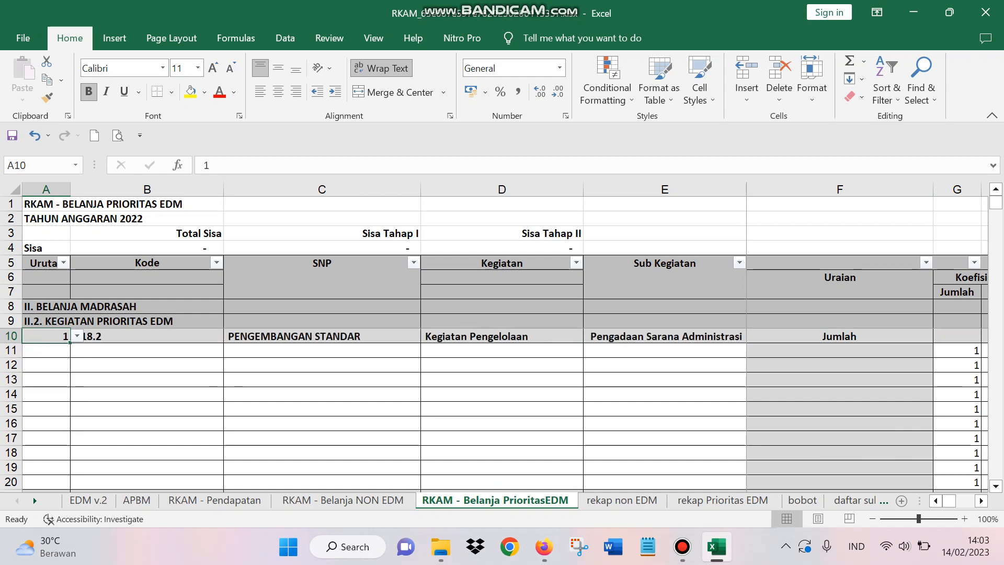
Examine row 10 from Kode to Sub Kegiatan and browse the component choices offered for Uraian in F11, leaving it empty.
key(Right)
key(Right)
key(Right)
key(Right)
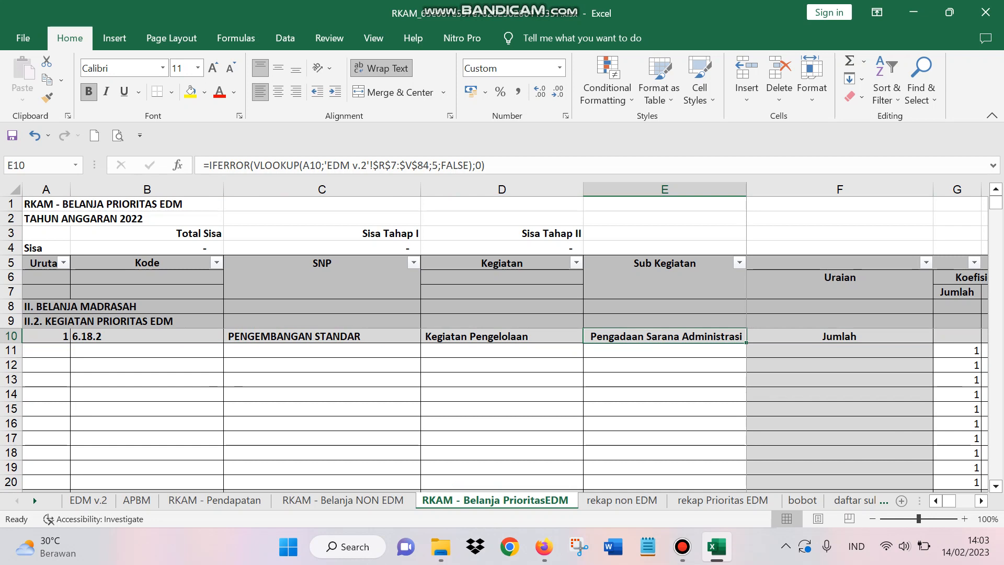
click(840, 351)
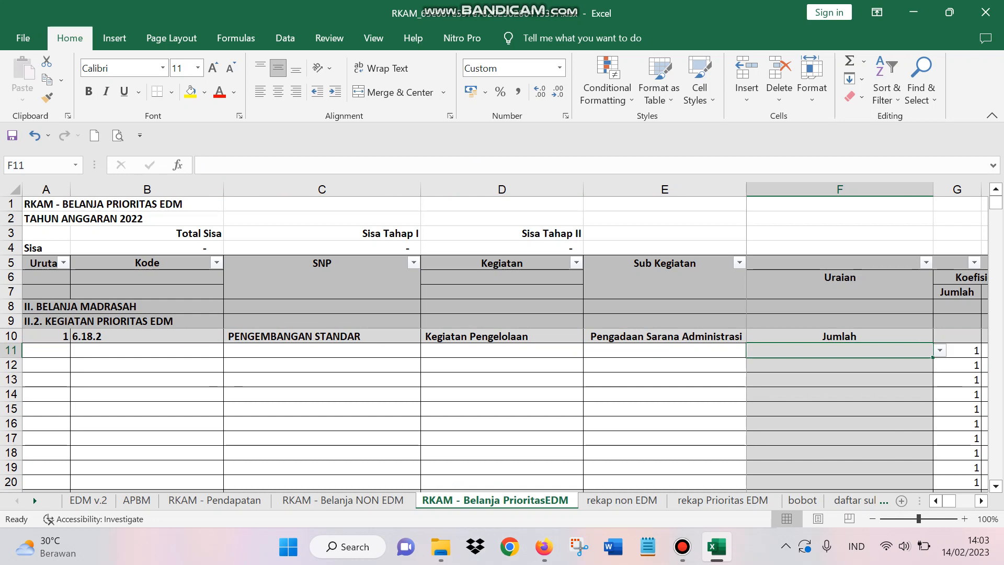
key(alt+Down)
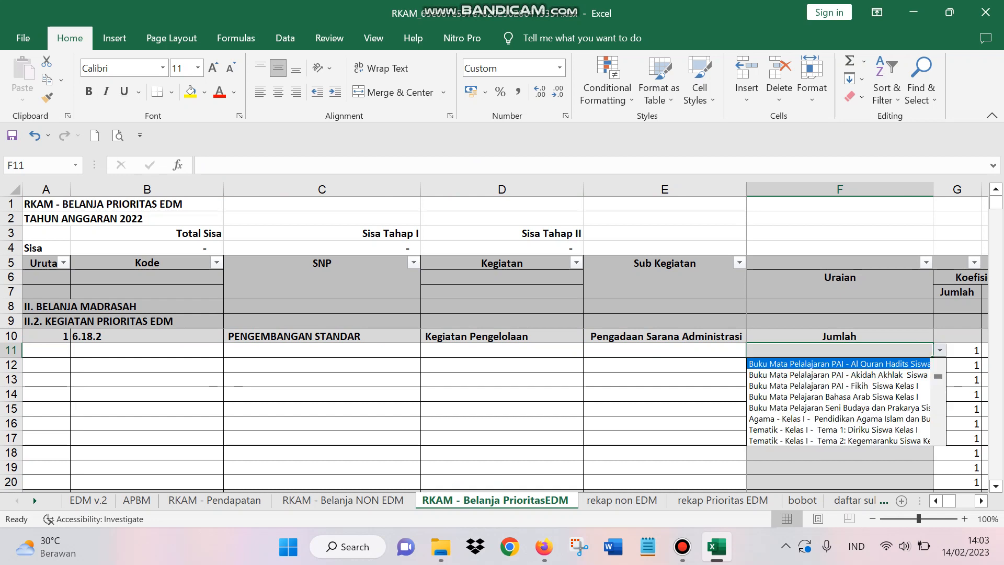
key(Escape)
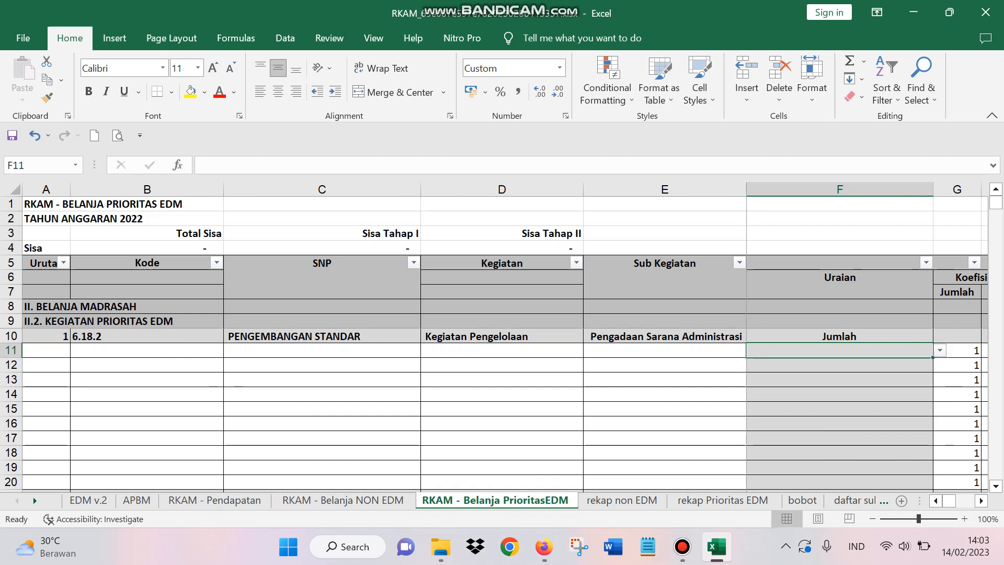
key(alt+Down)
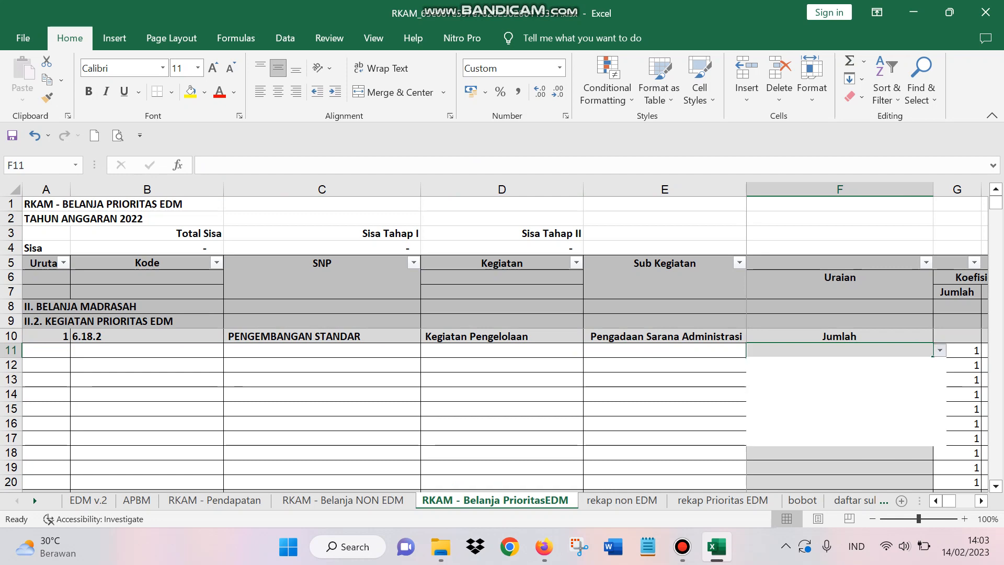
key(Down)
key(Down)
key(Down)
key(Down)
key(Down)
key(Down)
key(Down)
key(Down)
key(Down)
key(Down)
key(Down)
key(Down)
key(Down)
key(Down)
key(Down)
key(Down)
key(Down)
key(Down)
key(Down)
key(Down)
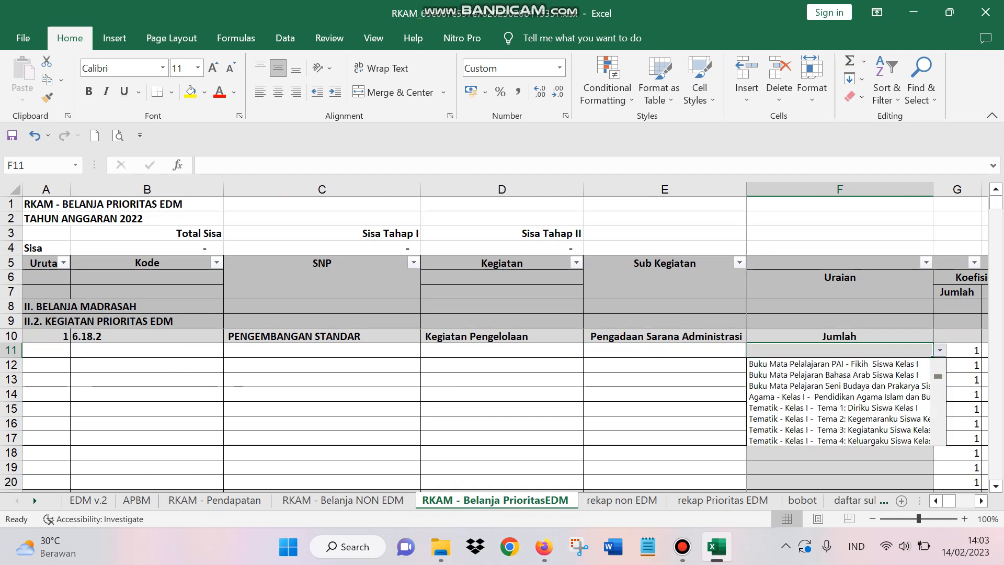
key(Down)
key(Down)
key(Down)
key(Down)
key(Down)
key(Down)
key(Down)
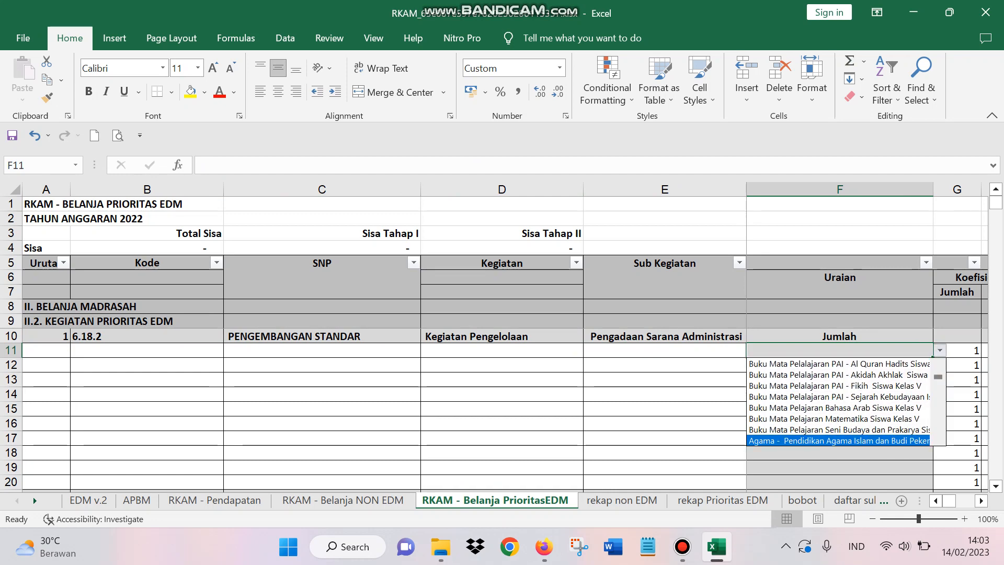
key(Page_Up)
key(Escape)
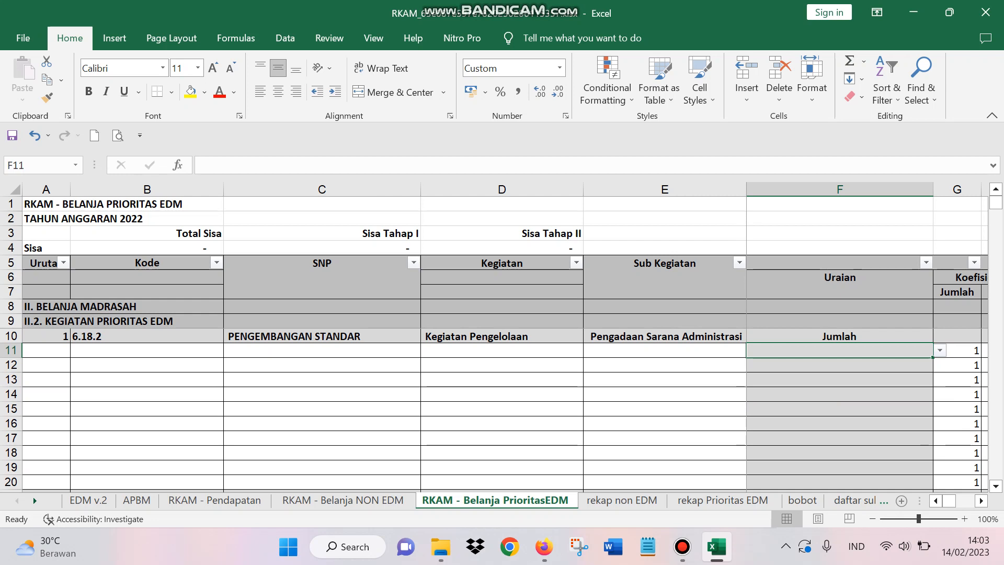
On the komponen sheet, search the component name column A for "laptop" and list all matches.
key(ctrl+bracketleft)
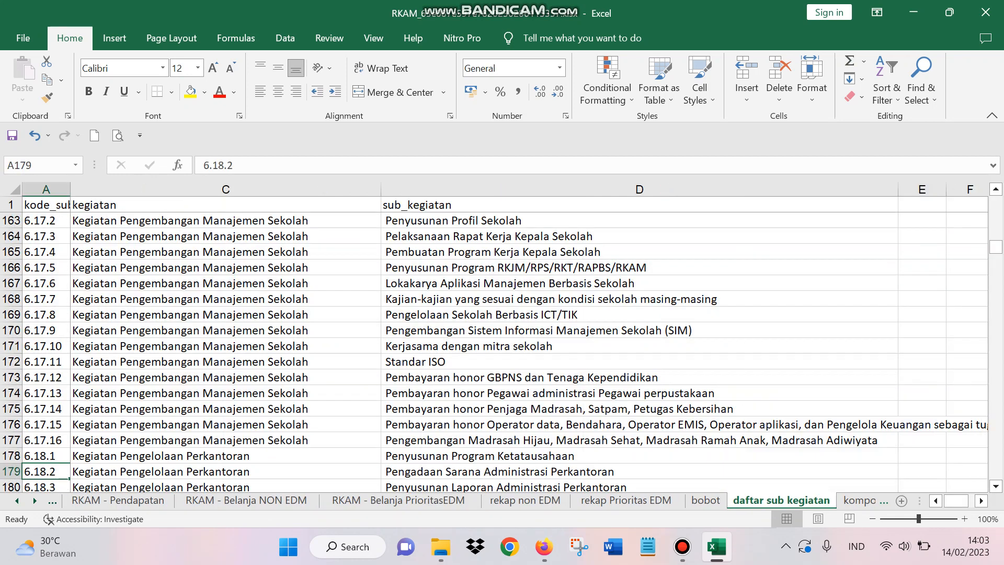
key(ctrl+Page_Down)
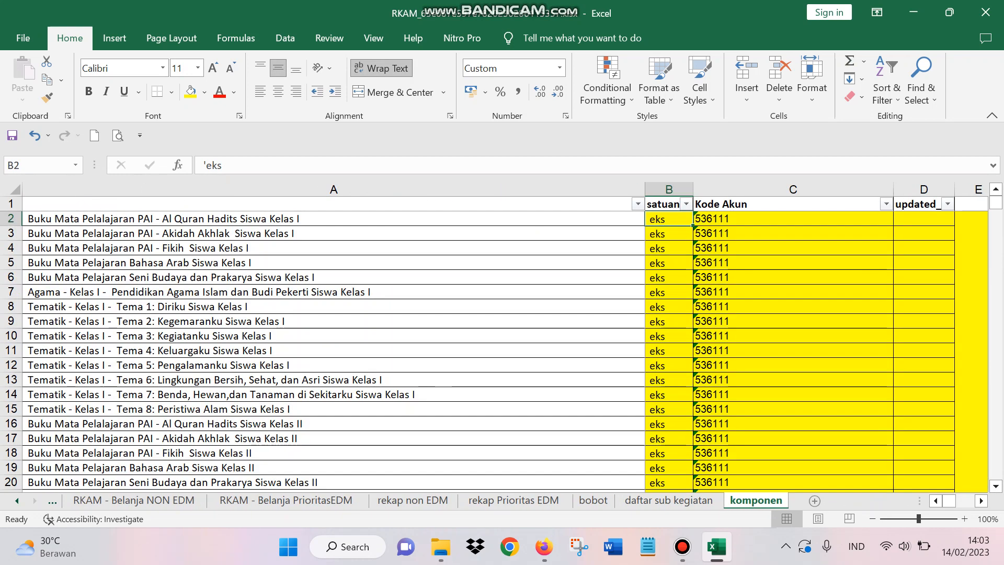
click(334, 189)
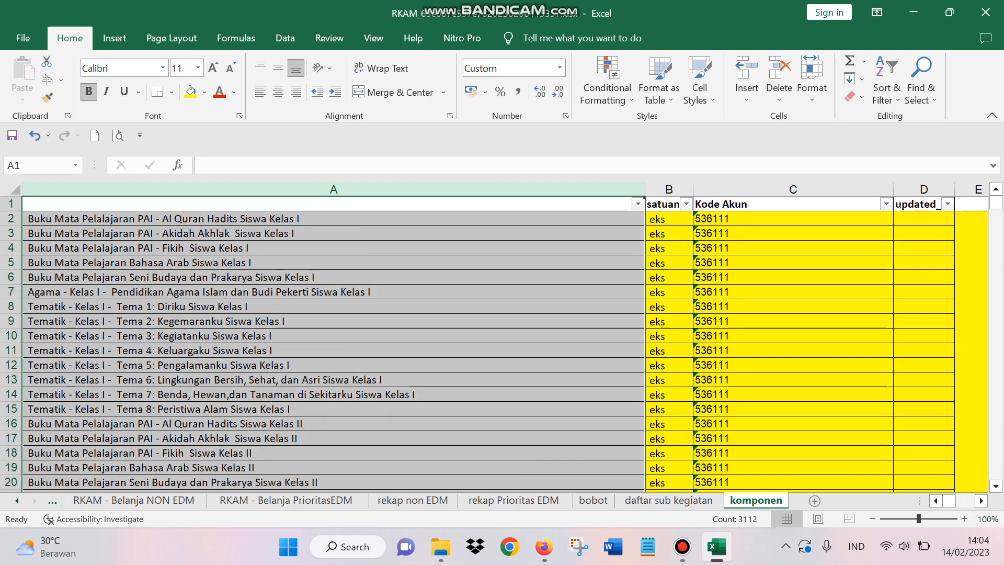
key(ctrl+f)
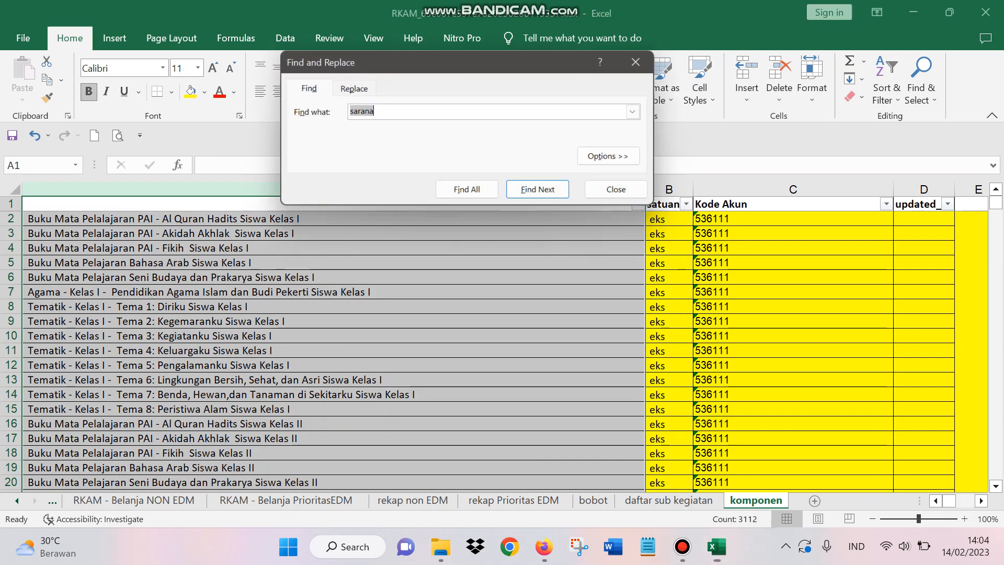
key(BackSpace)
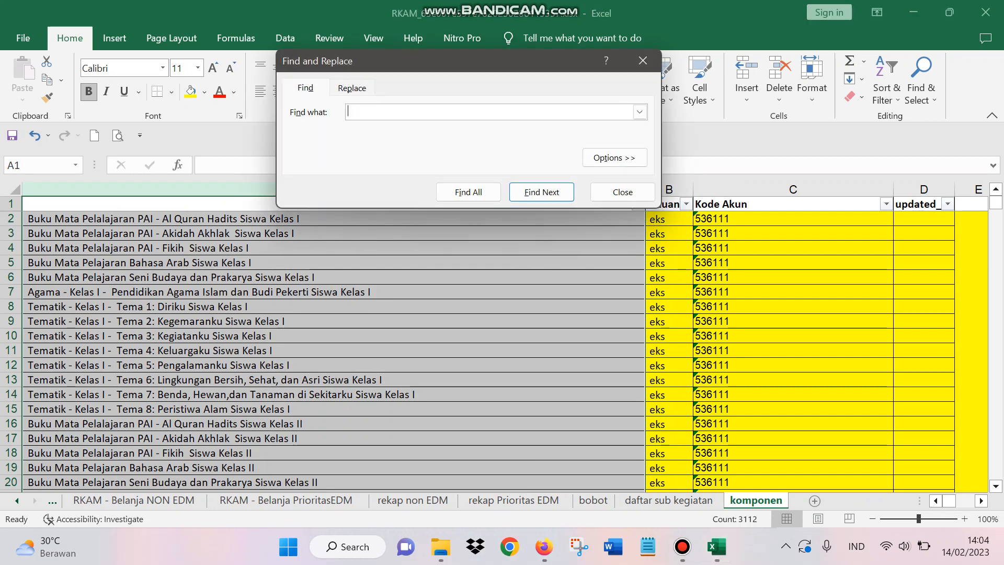
text(lapt)
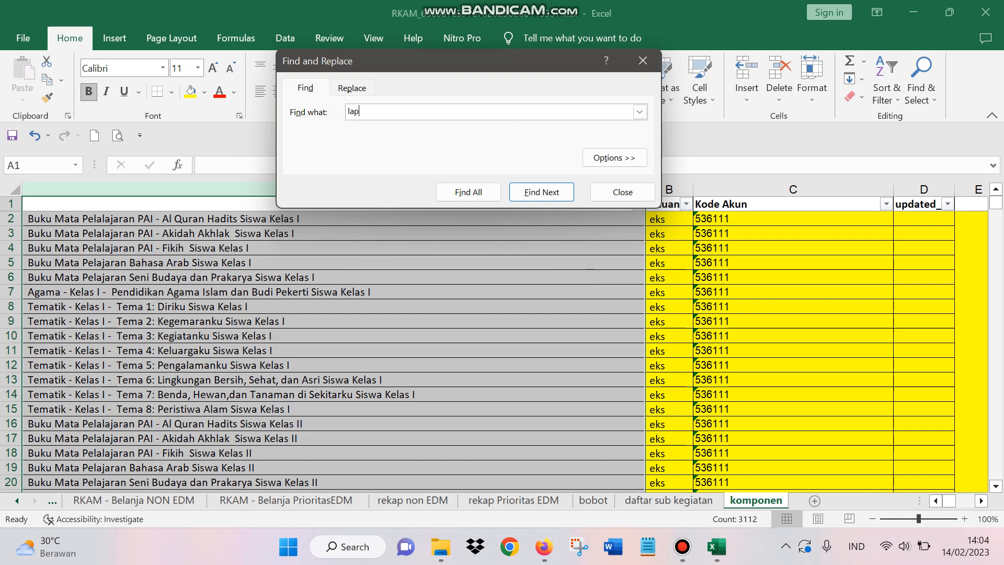
text(op)
key(alt+i)
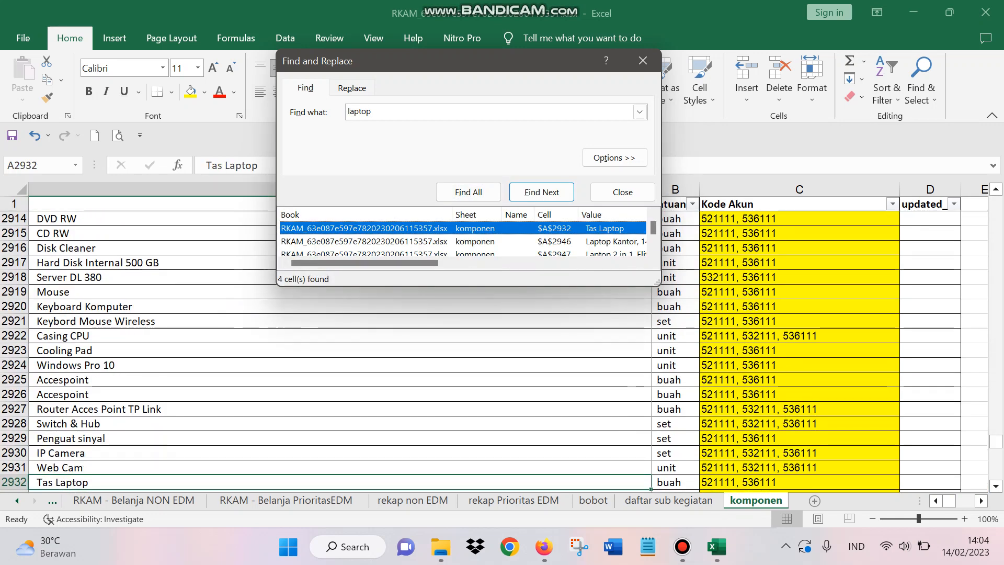
Widen the search results and copy the Laptop Kantor, 14S-CF2004TX/CF2005TX component from cell A2946.
drag(657, 283, 873, 306)
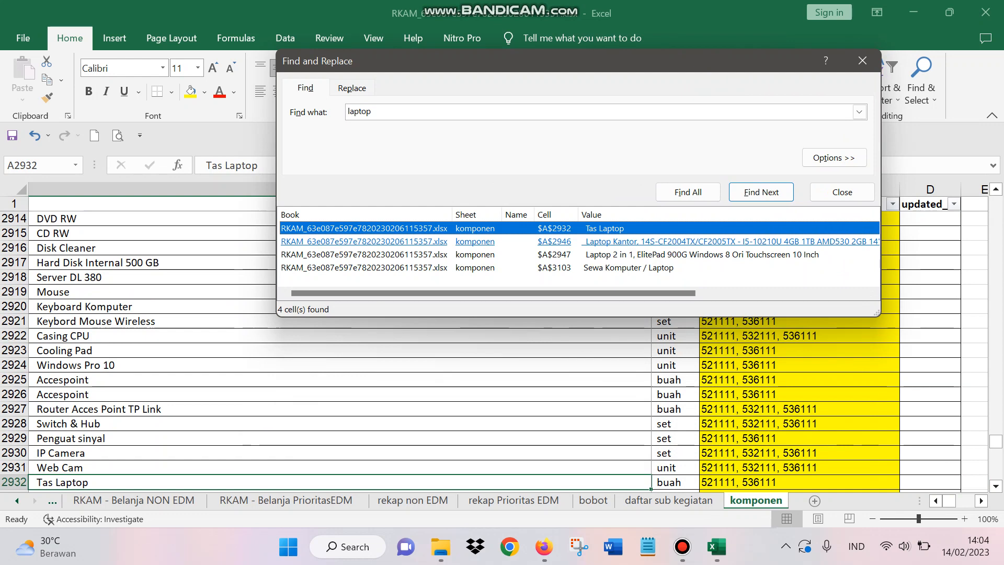
click(523, 242)
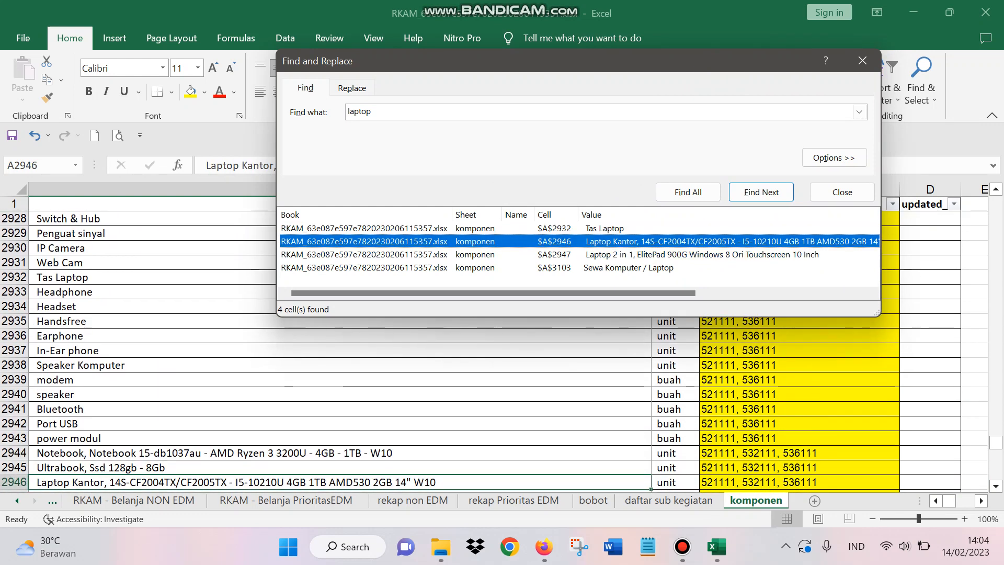
right_click(205, 482)
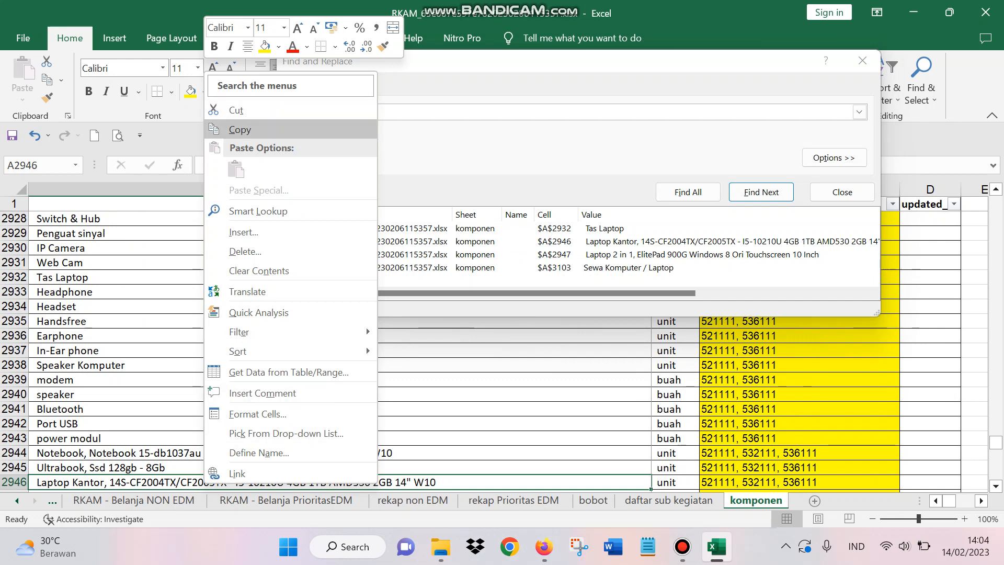
click(239, 129)
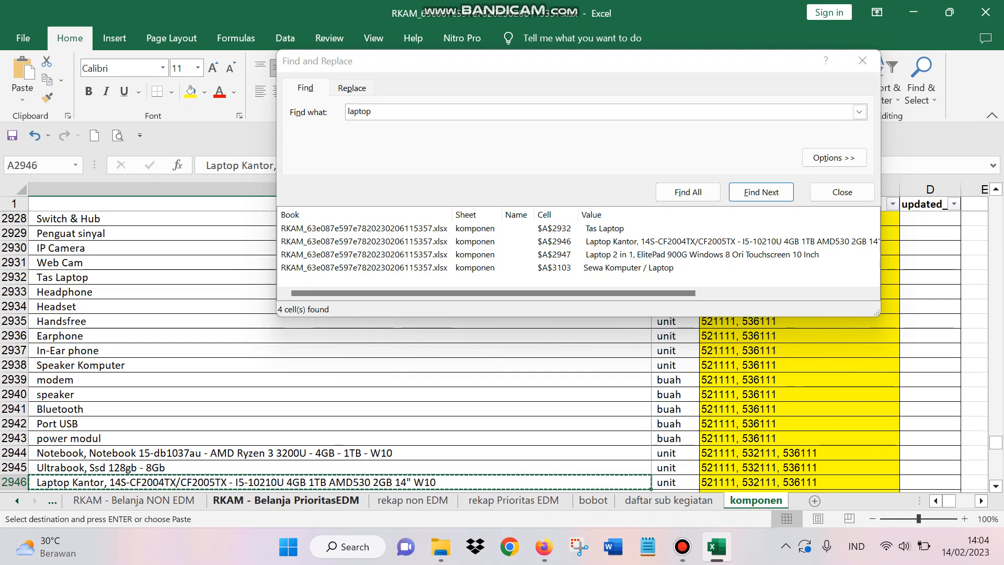
On the RKAM - Belanja PrioritasEDM sheet, close the search window and paste the copied component as values only into Uraian cell F11.
click(285, 500)
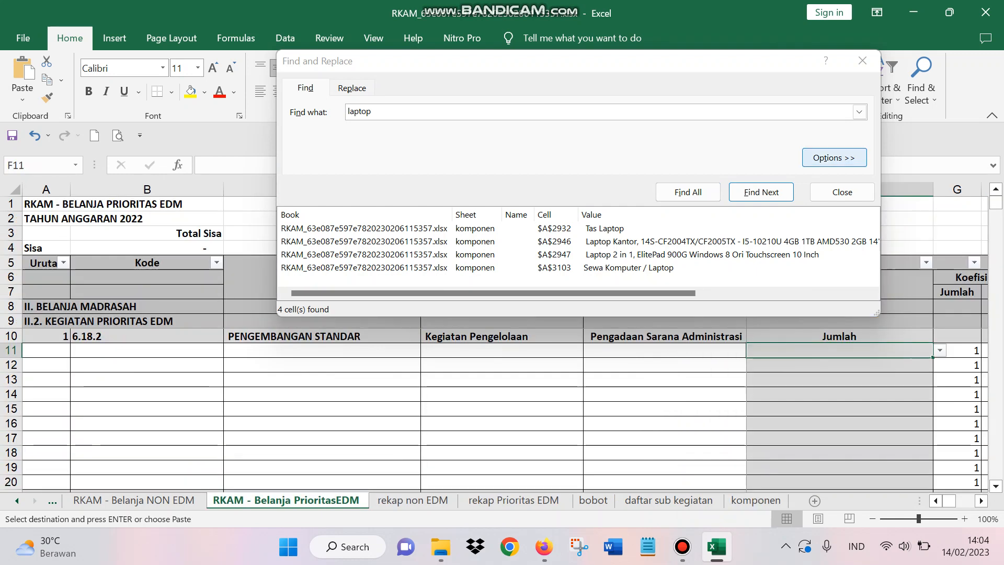
click(863, 61)
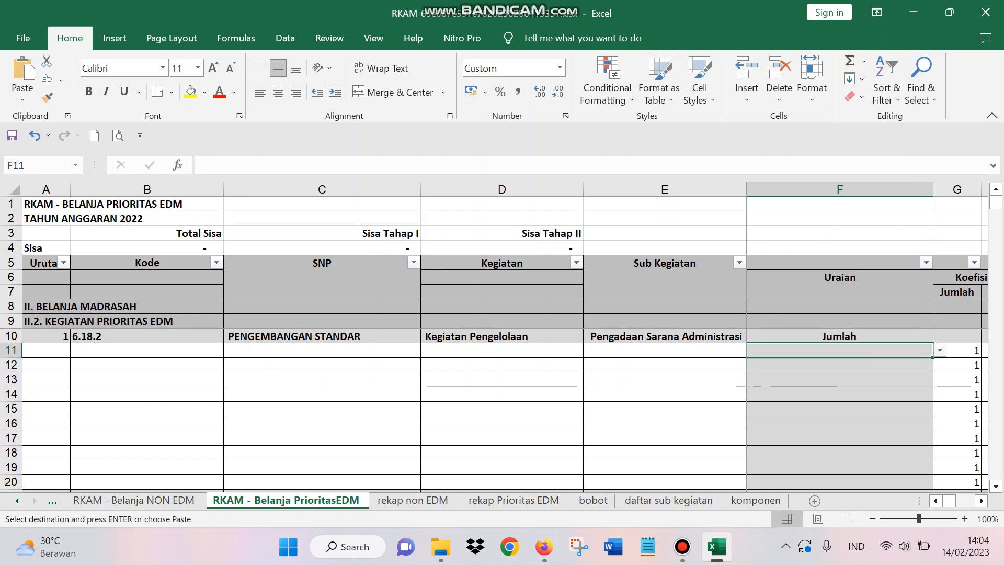
right_click(840, 351)
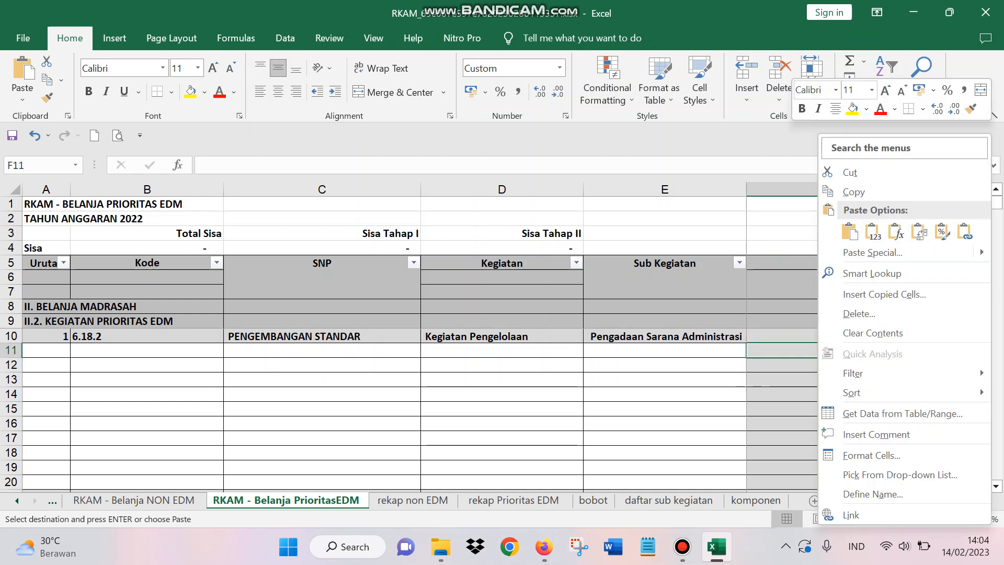
click(871, 232)
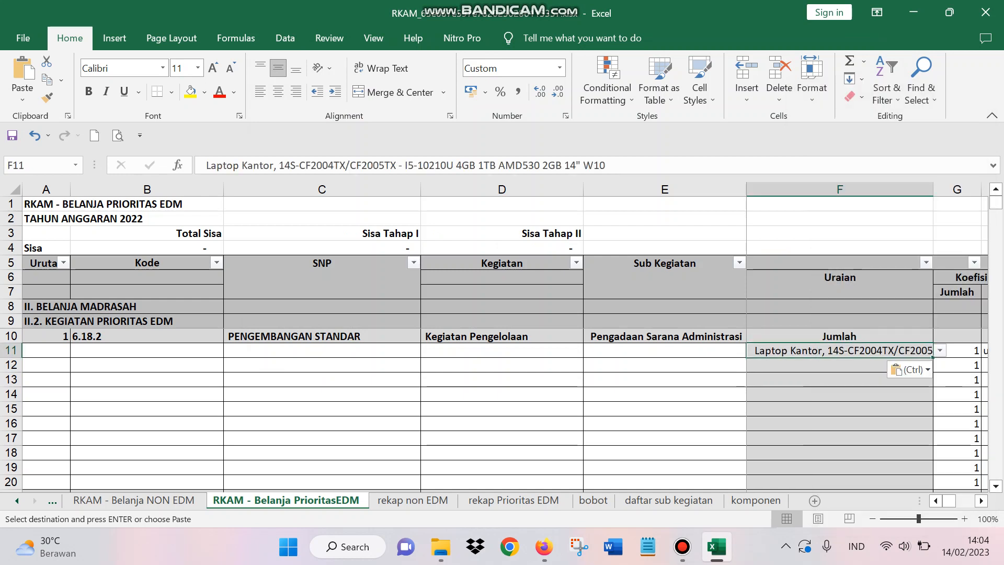
Check the Koefisien 1 unit in row 11 and set its Jumlah in G11 to 2.
key(Right)
key(Right)
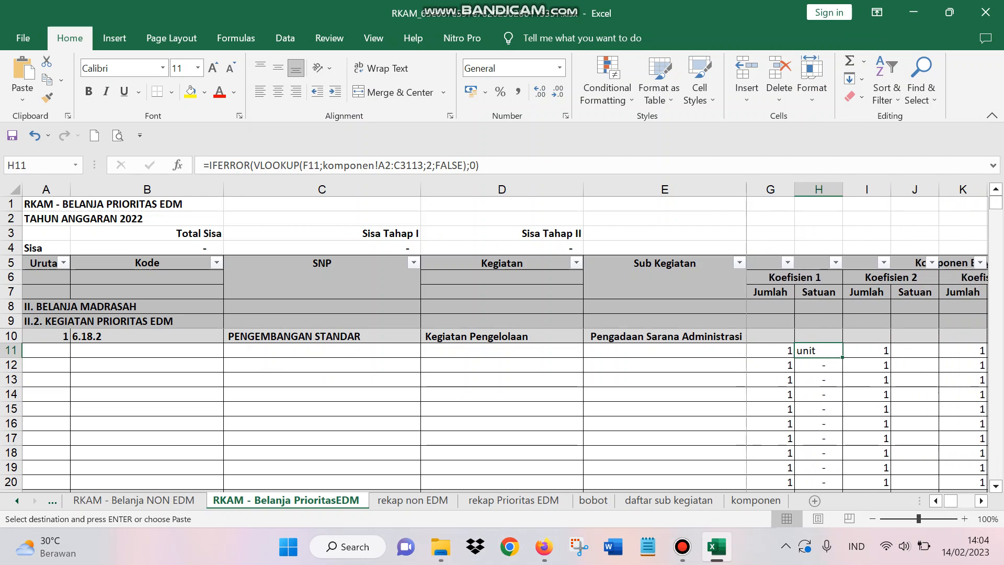
key(Left)
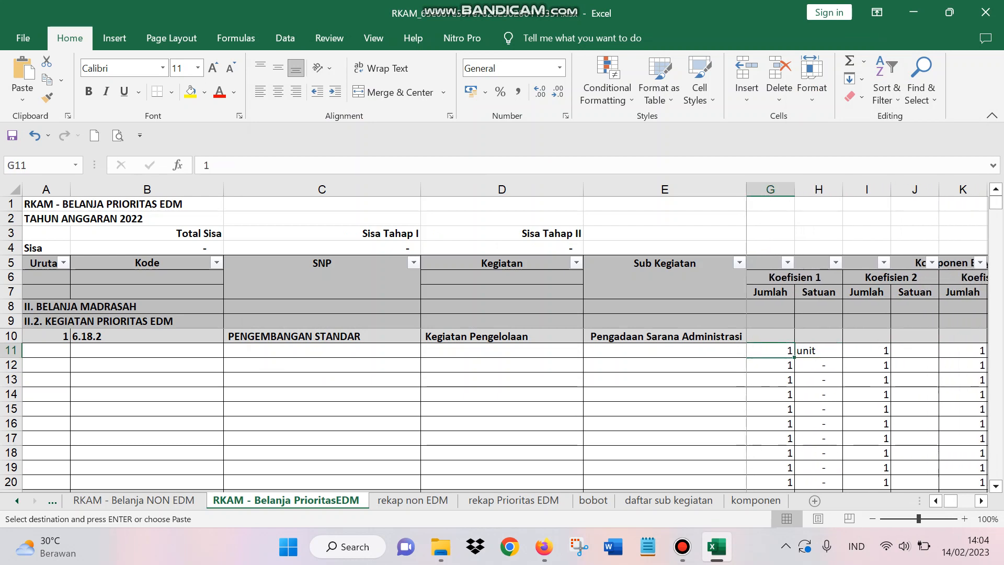
key(Right)
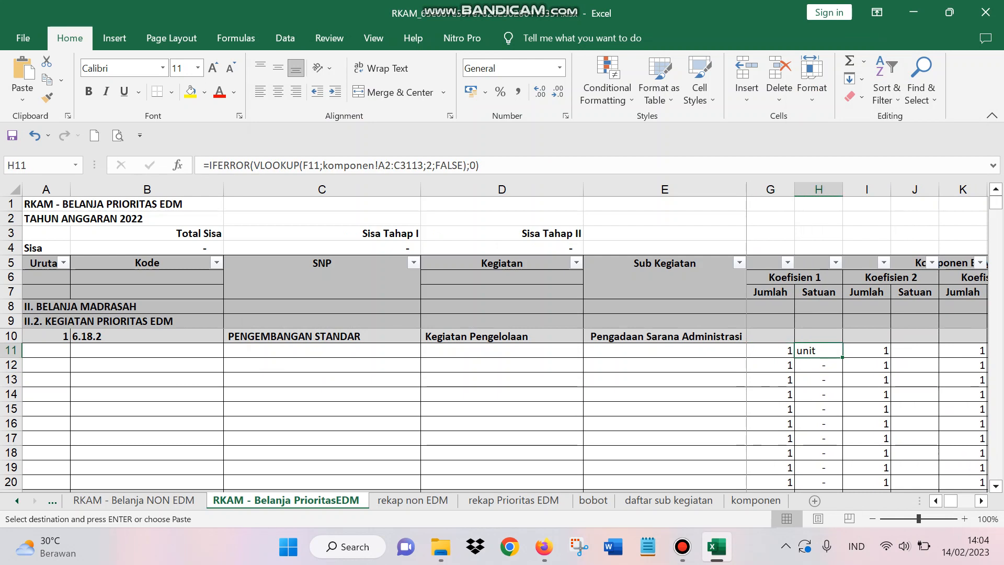
key(Right)
key(Left)
key(Left)
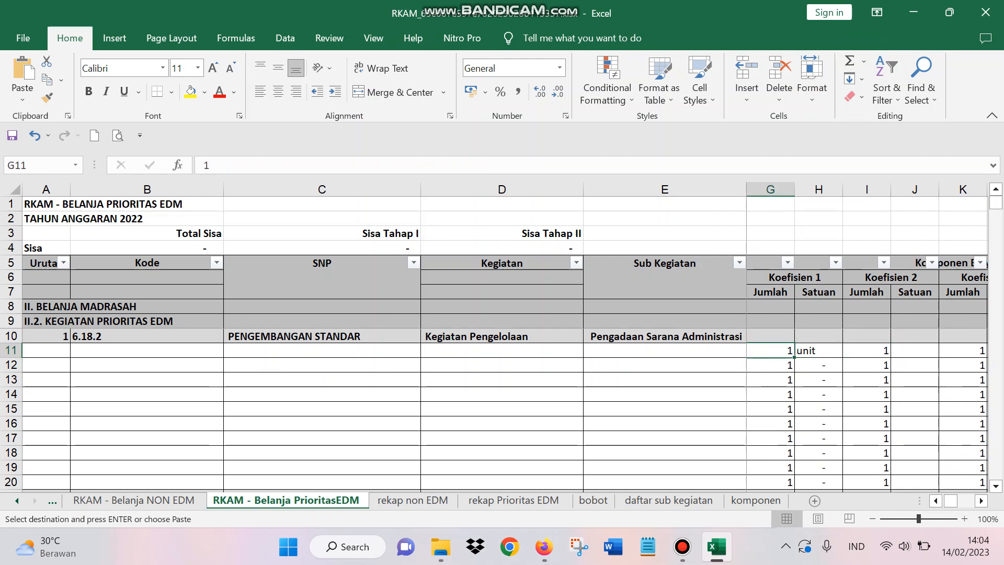
text(2)
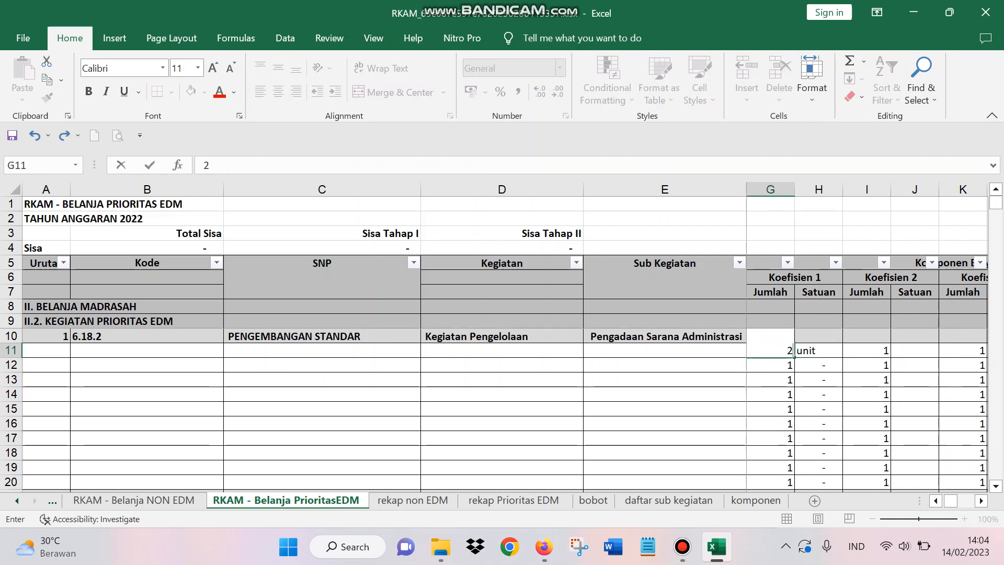
Leave the other coefficients in row 11 as they are and set the Harga Satuan in O11 to 5000000.
key(Right)
key(Right)
key(Right)
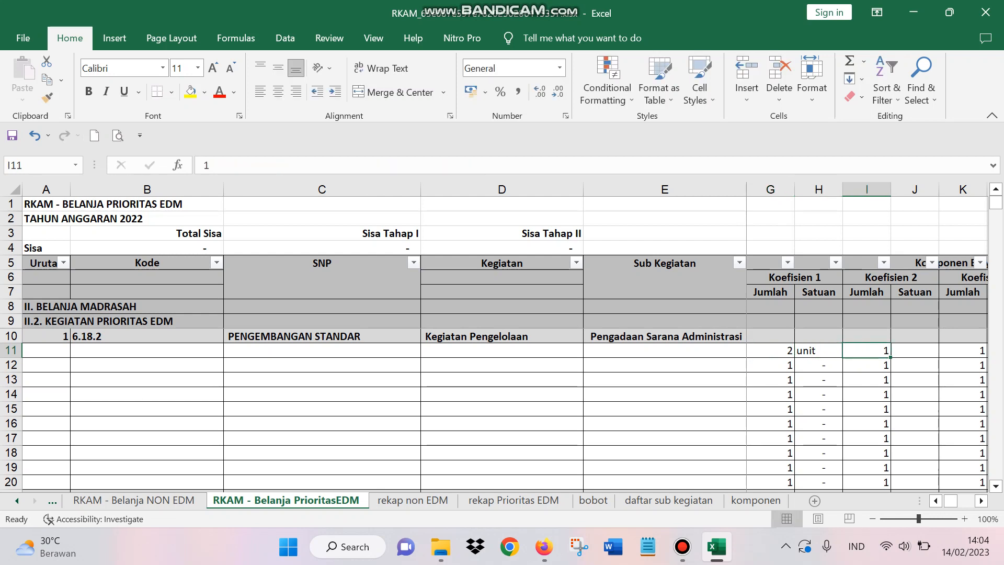
key(Right)
key(Right)
key(Right)
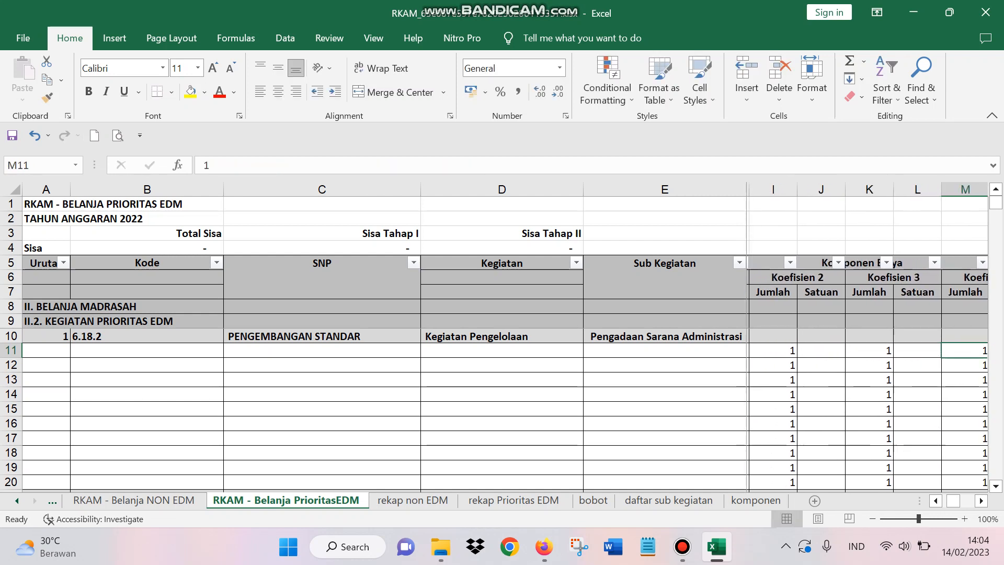
key(Right)
key(Right)
key(Right)
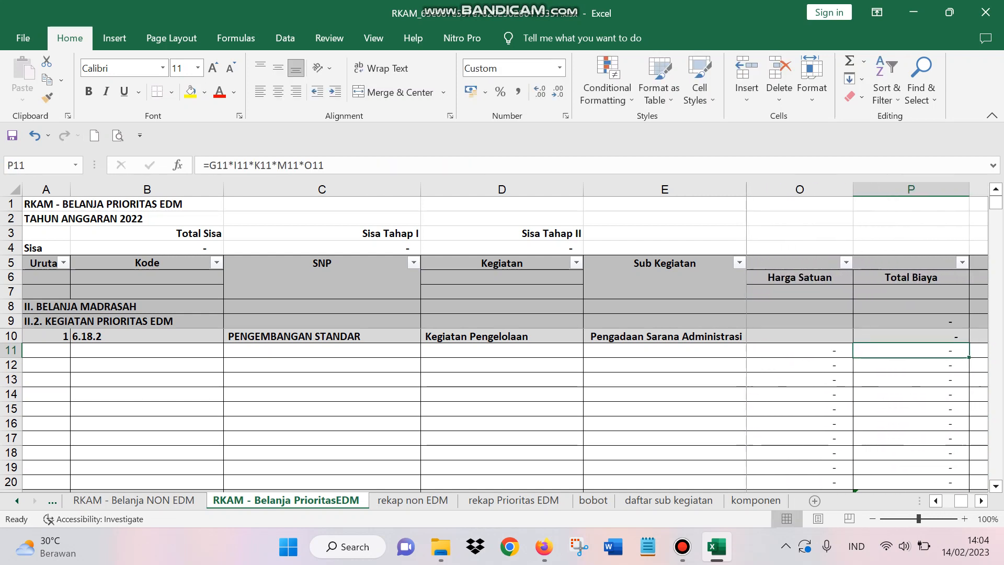
key(Right)
key(Left)
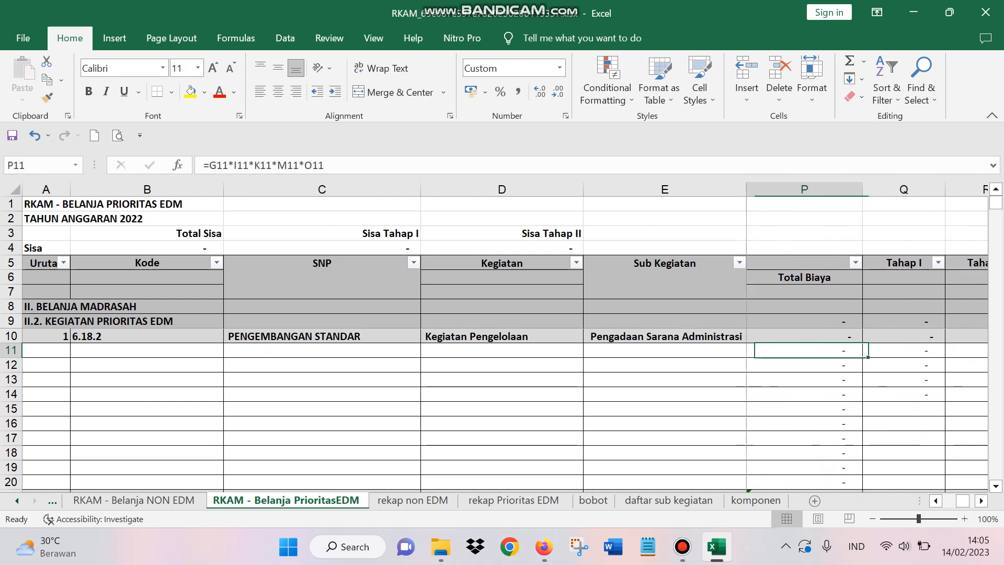
key(Left)
key(Left)
key(Right)
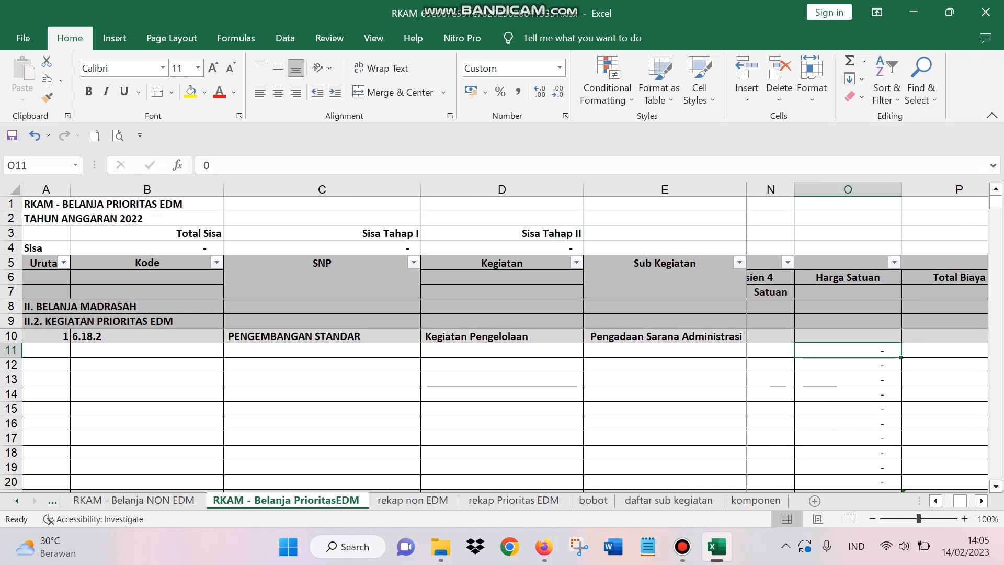
text(5)
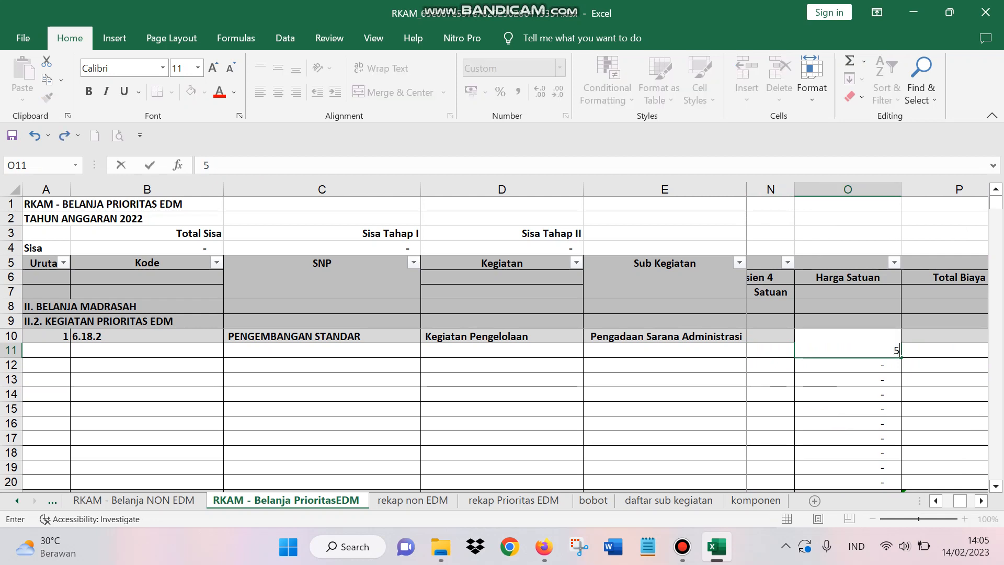
text(000000)
key(Tab)
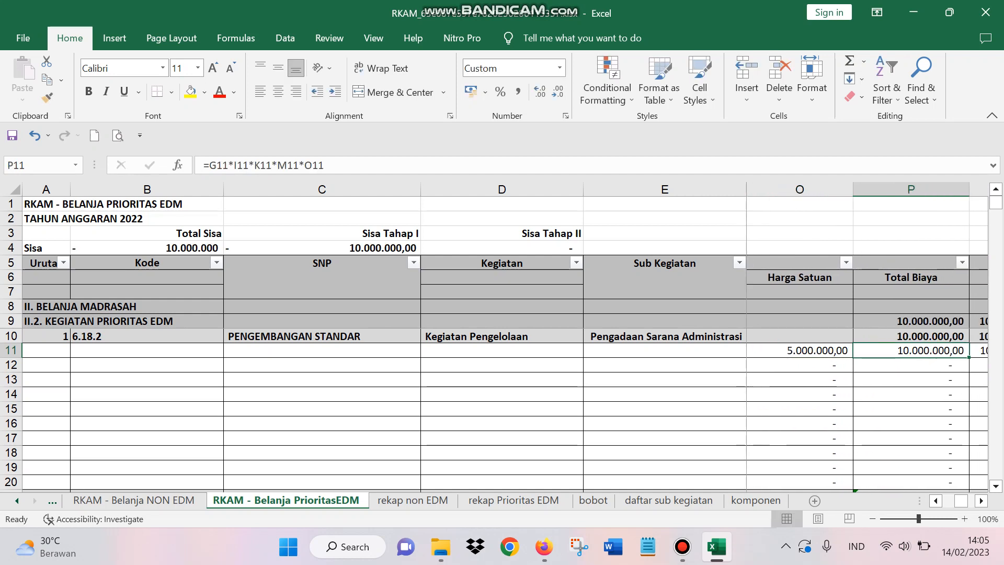
Check the Tahap I and Tahap II cells of row 11 and set Tahap I in Q11 to 5000000.
key(Tab)
key(Tab)
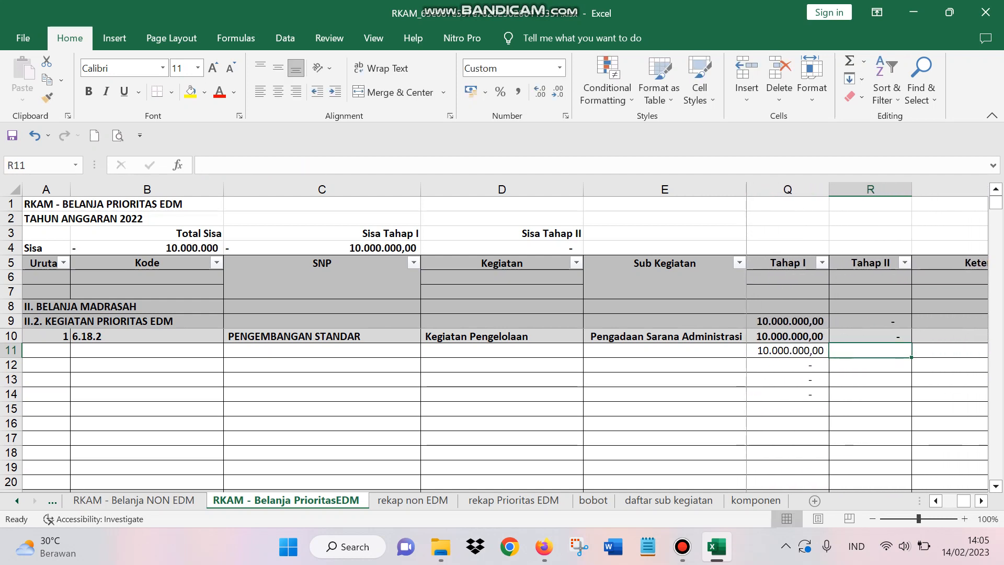
click(787, 350)
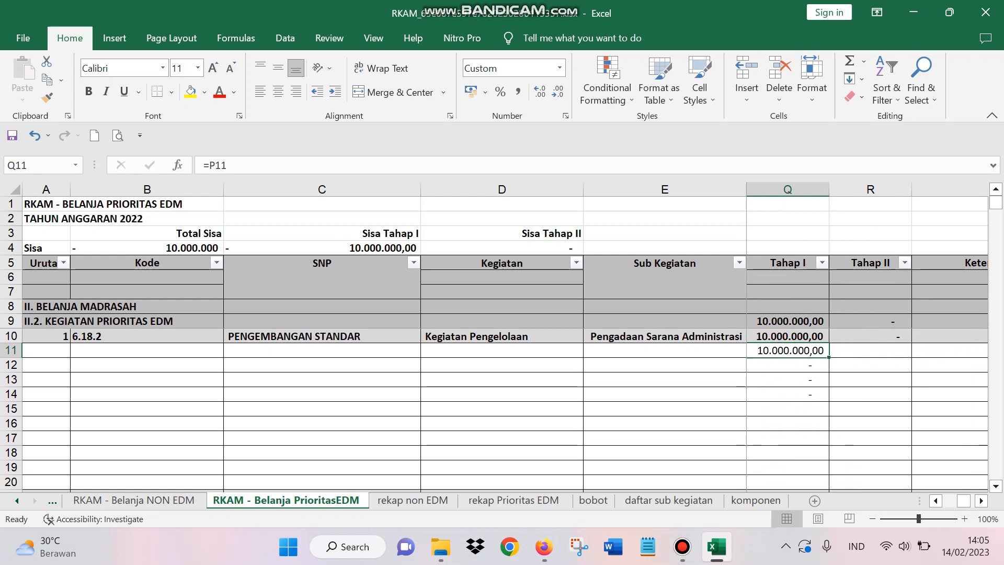
click(870, 350)
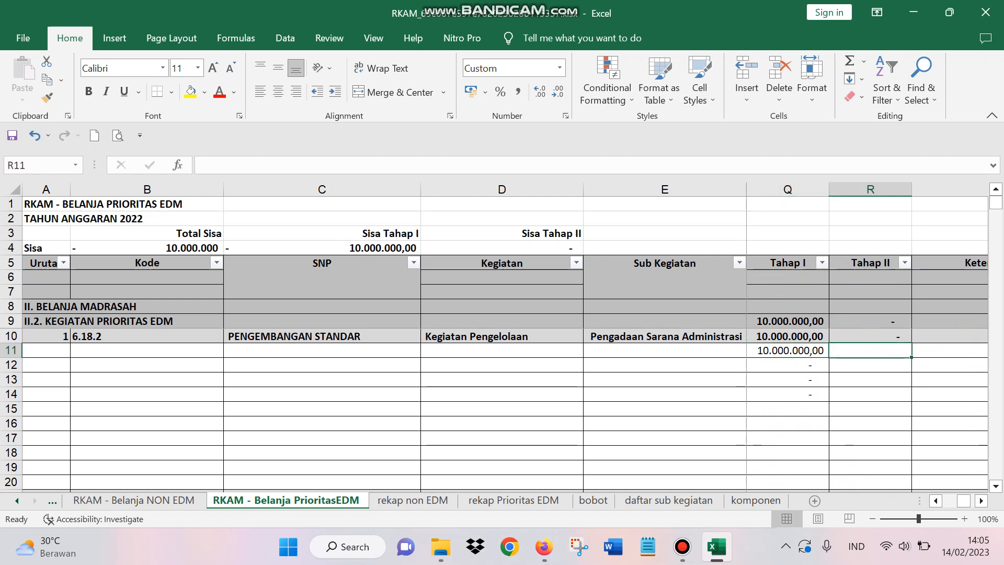
click(788, 351)
text(5)
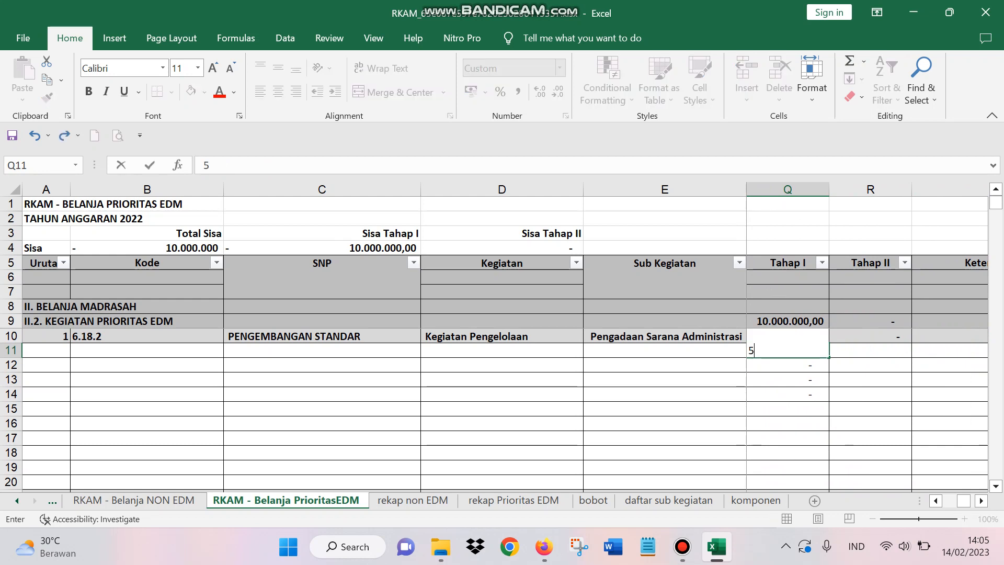
text(000000)
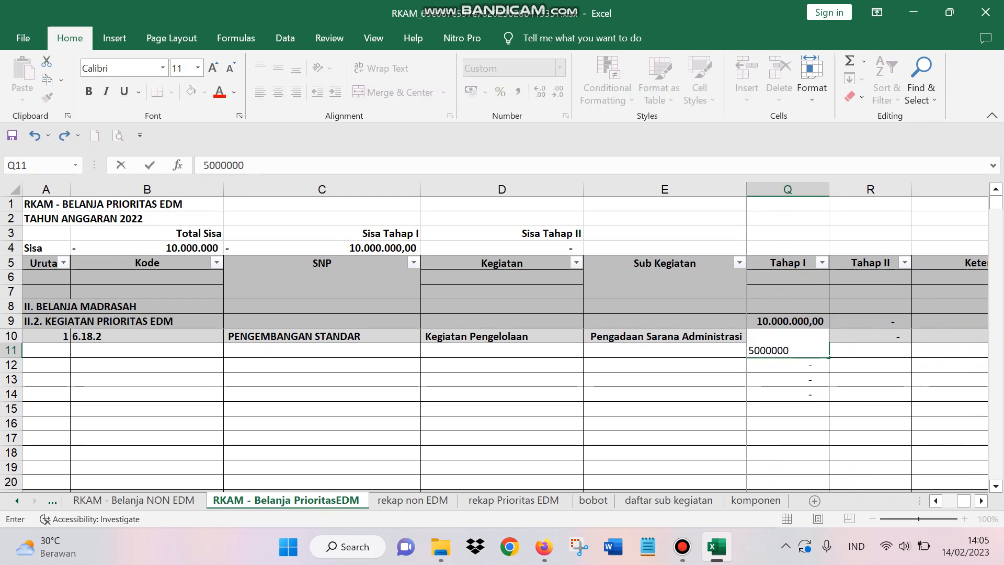
key(Tab)
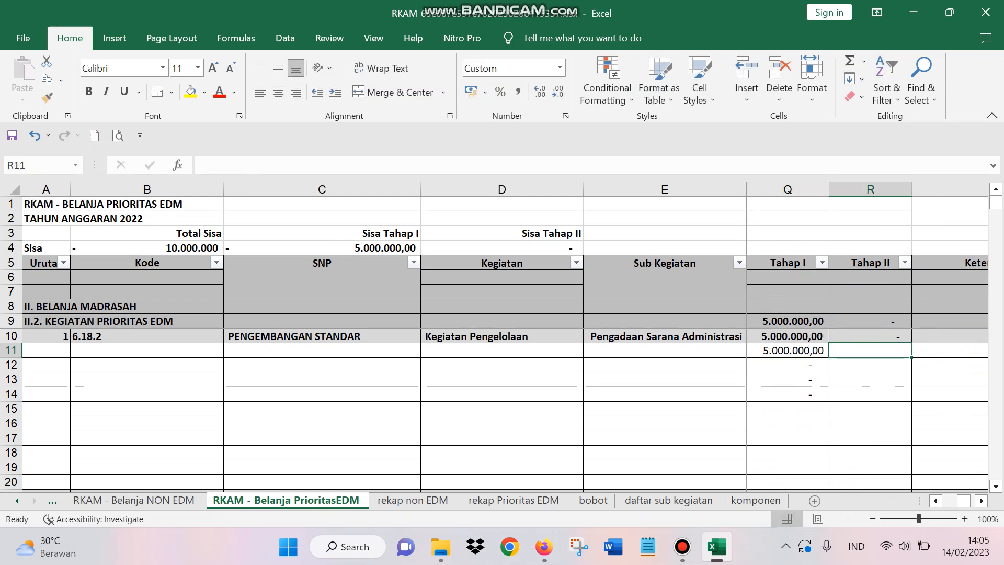
Set the Tahap II amount in R11 to 5000000.
text(5.00)
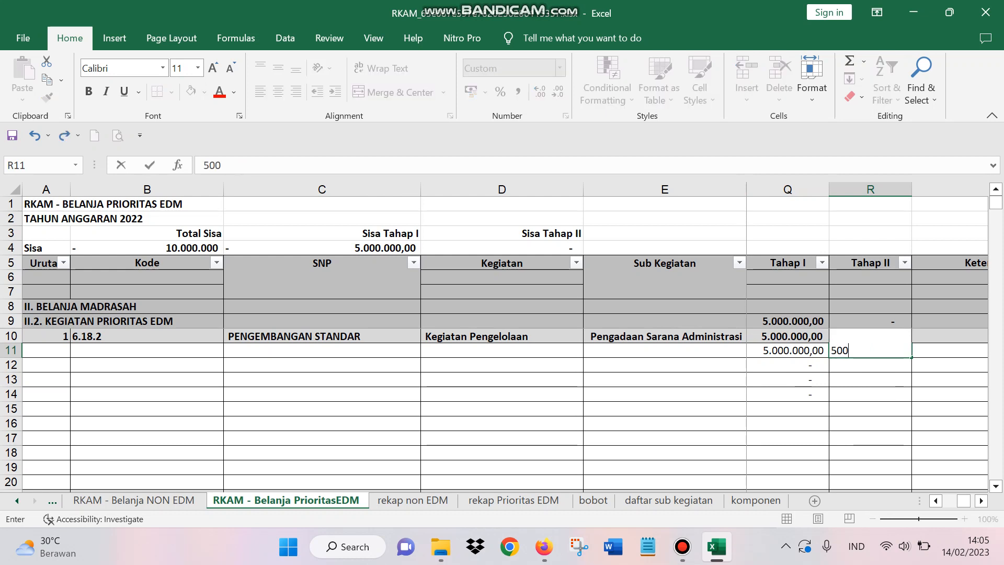
text(0.000000)
key(Return)
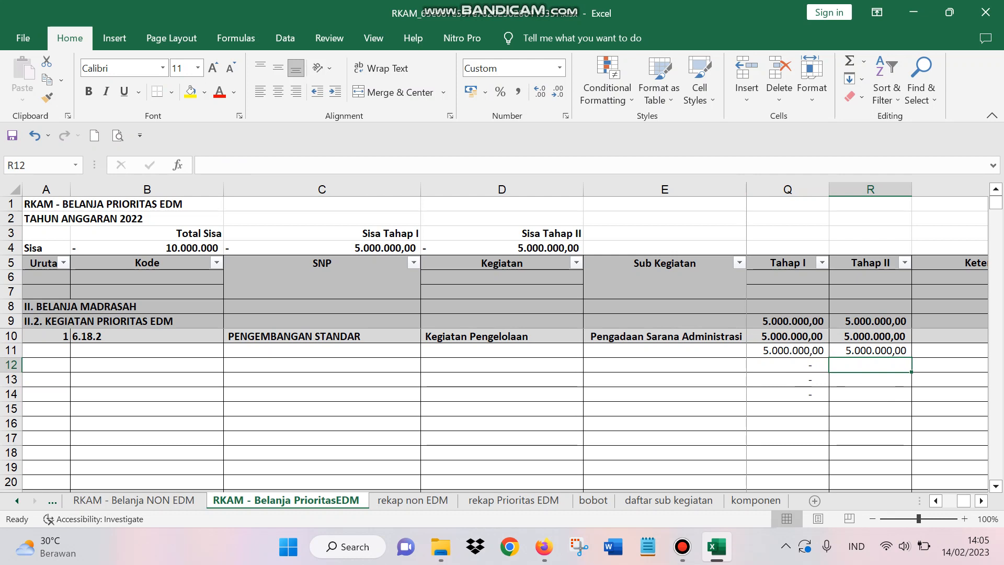
Select the empty Uraian cell F12, ready for the second component.
key(Left)
key(Left)
key(Left)
key(Right)
key(Right)
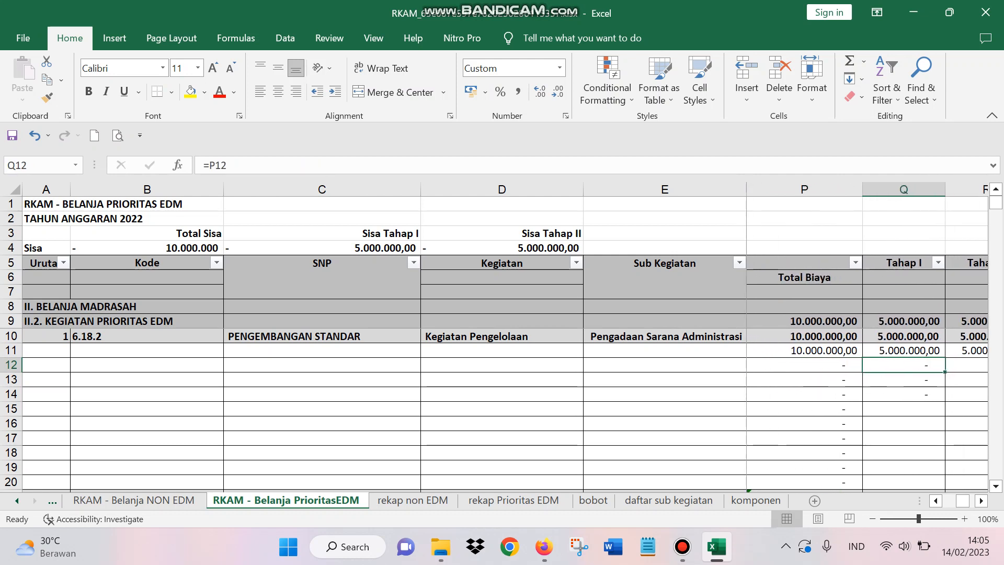
key(Left)
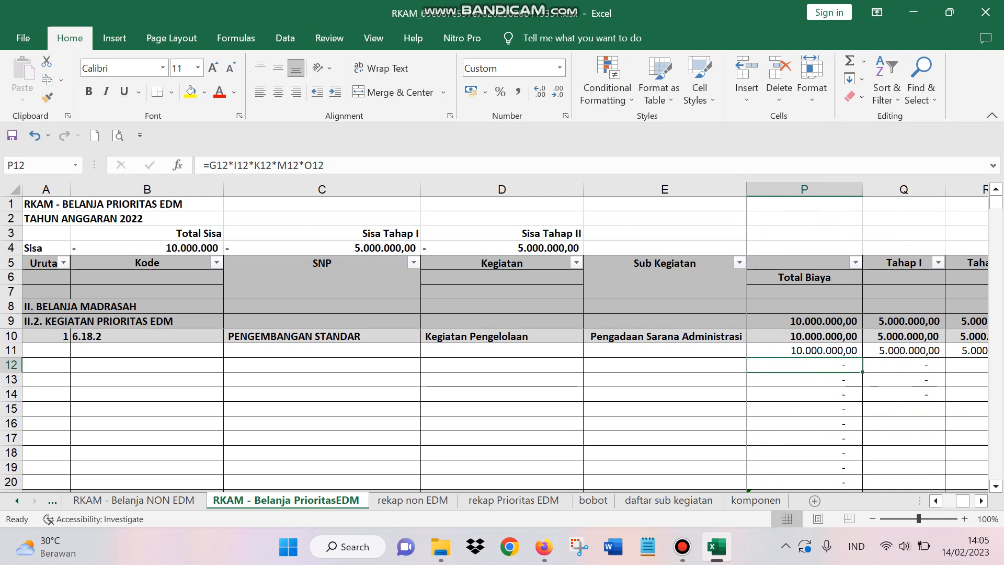
key(Left)
key(Left)
key(Left)
key(Left)
key(Left)
key(Left)
key(Left)
key(Left)
key(Left)
key(Left)
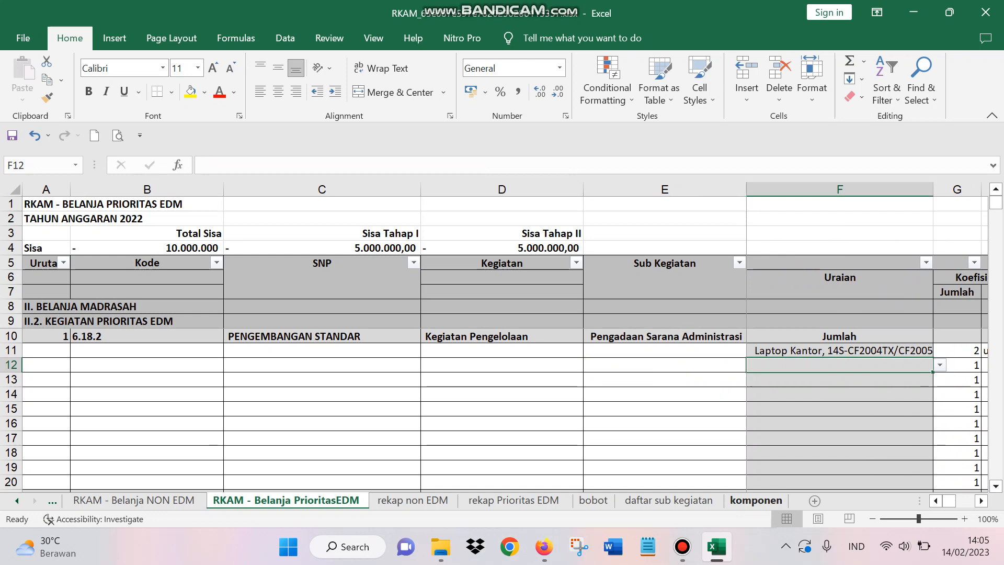
Find all occurrences of "printer" in column A of the komponen sheet and enlarge the dialog to show the full results list.
click(755, 500)
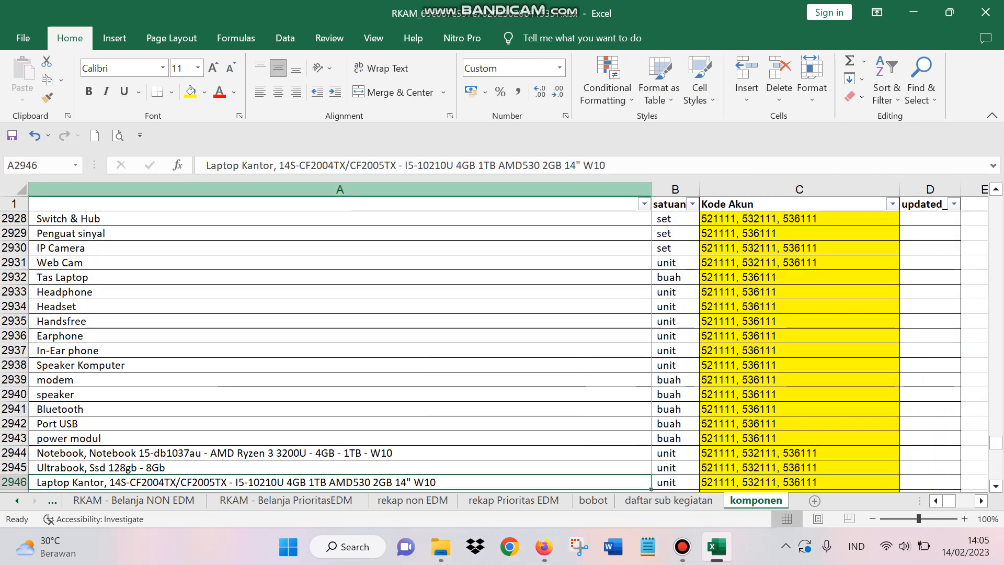
click(340, 189)
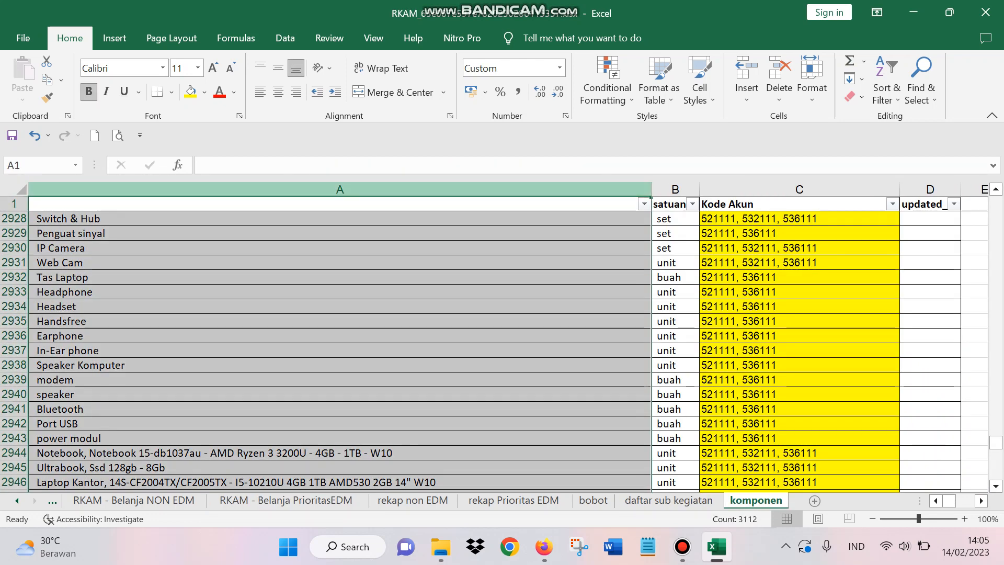
key(ctrl+f)
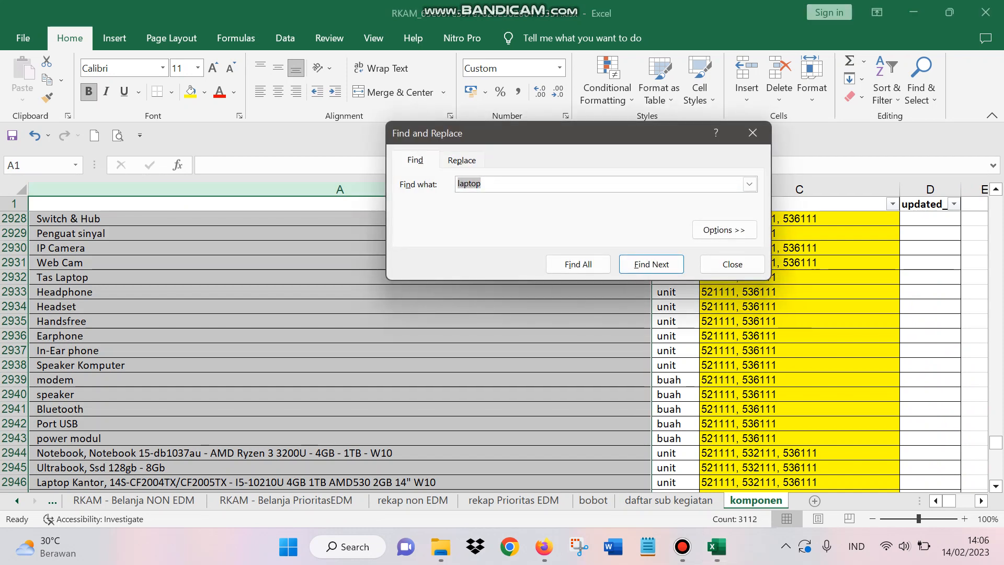
text(printer)
key(alt+i)
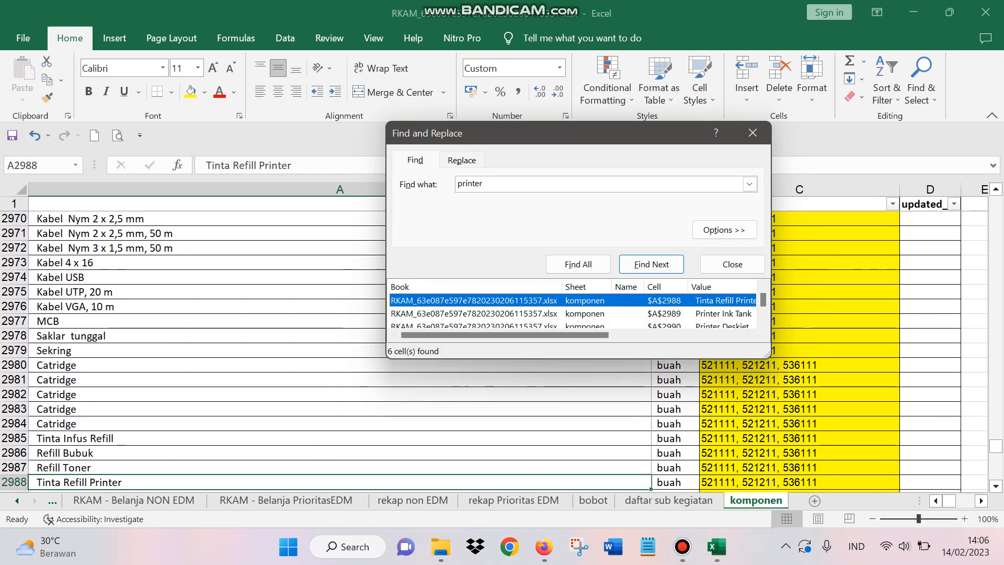
drag(767, 355, 899, 441)
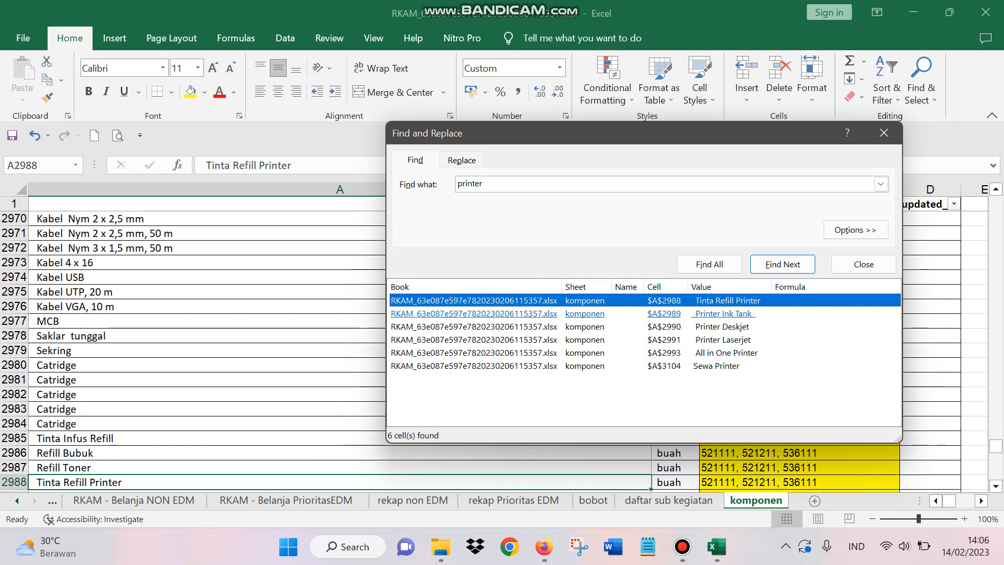
Go to the Printer Ink Tank entry in A2989 of the komponen sheet and copy it.
click(724, 313)
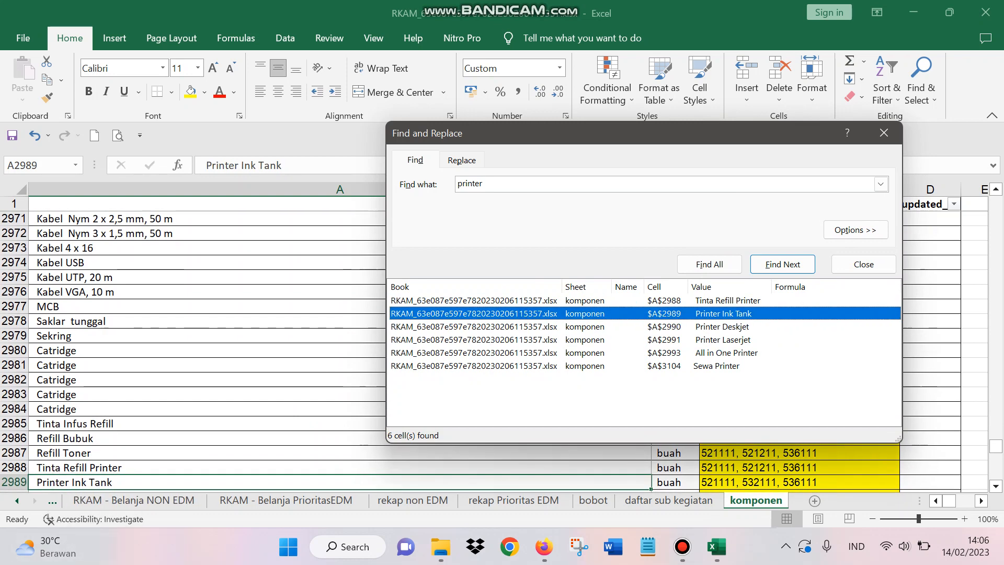
right_click(108, 483)
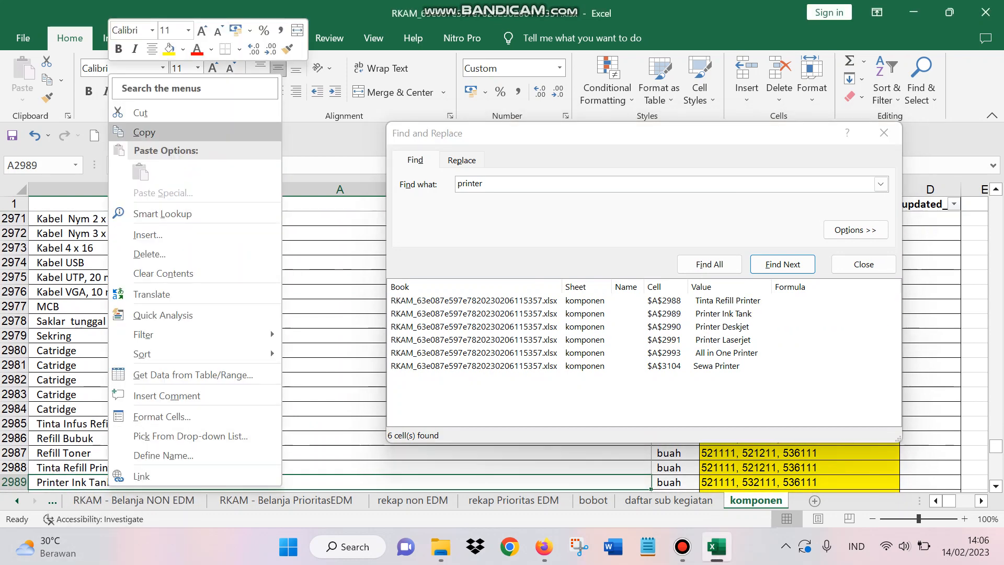
click(141, 132)
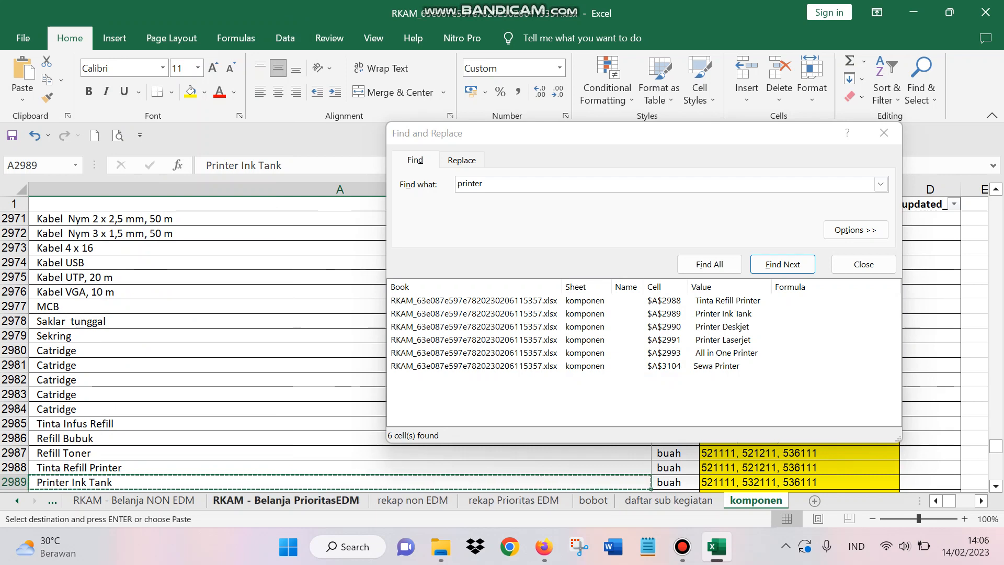
Paste Printer Ink Tank as values into F12 of the RKAM - Belanja PrioritasEDM sheet, closing the search dialog.
drag(523, 132, 523, 41)
click(286, 500)
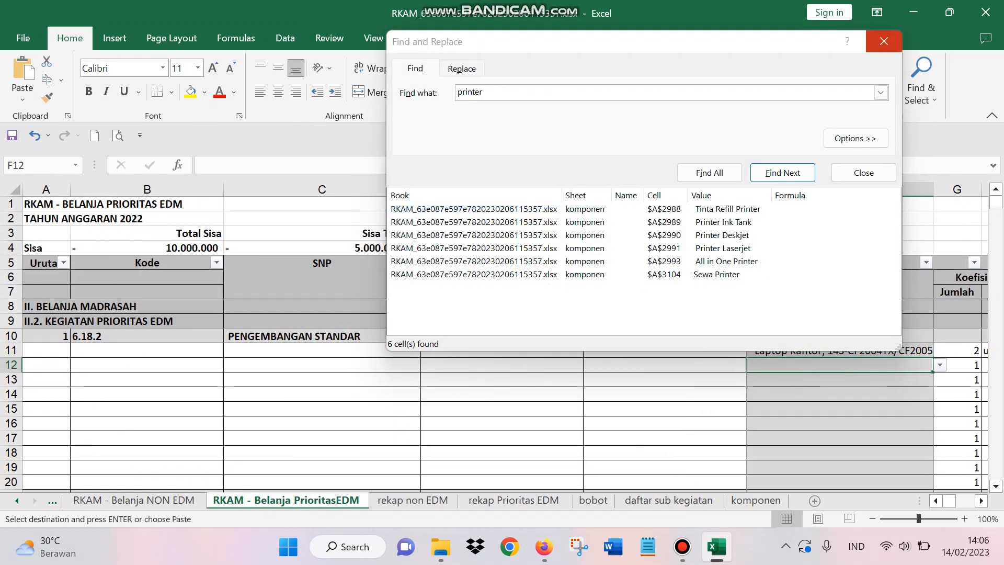
click(884, 41)
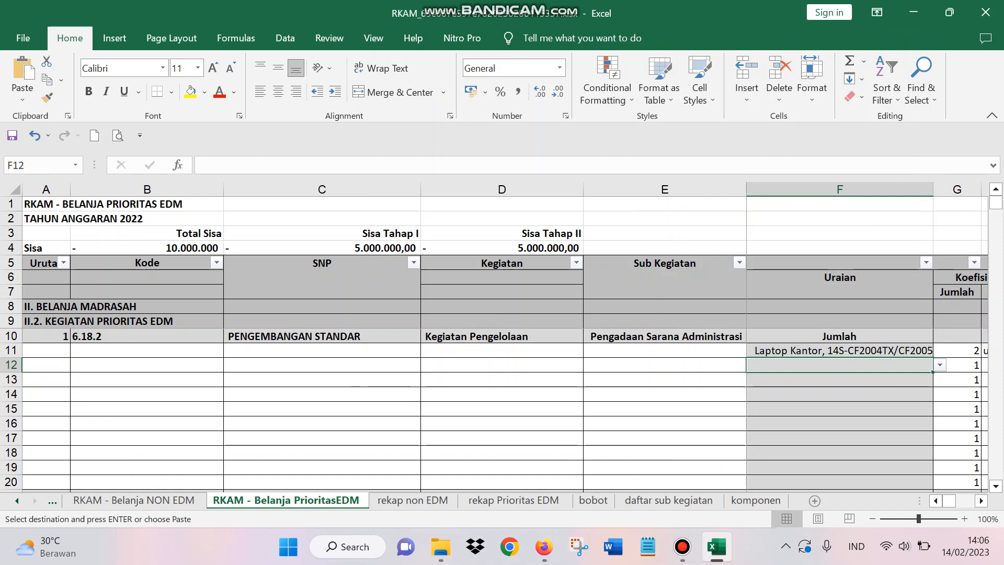
right_click(780, 364)
click(832, 231)
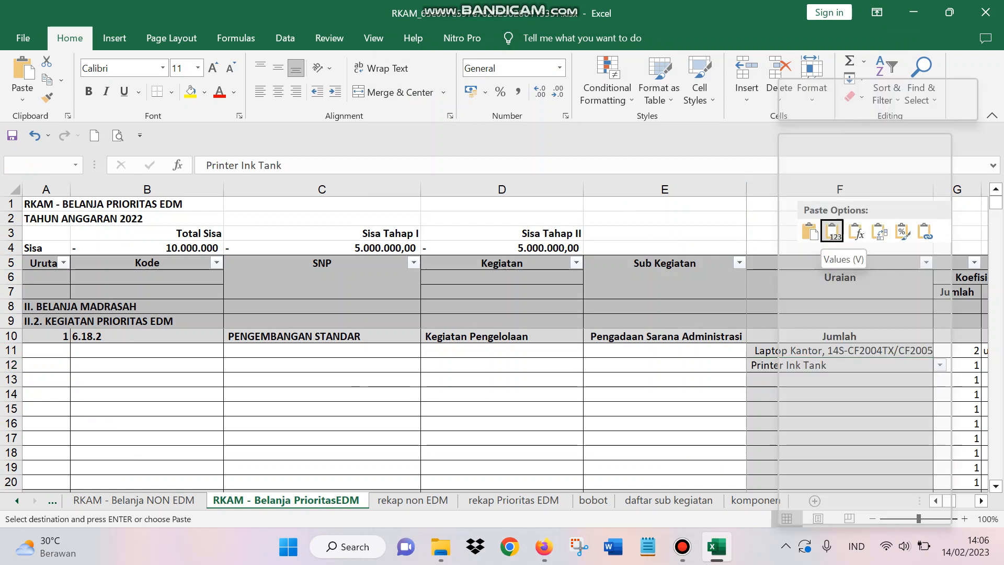
Check the Koefisien 1 unit in row 12 and set its Jumlah in G12 to 2.
key(Right)
key(Right)
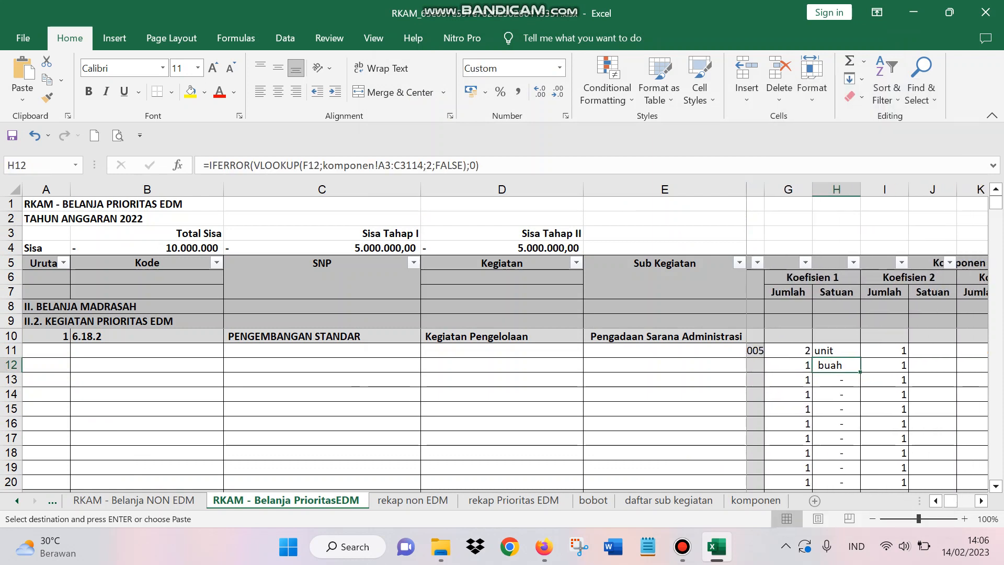
key(Right)
key(Left)
key(Left)
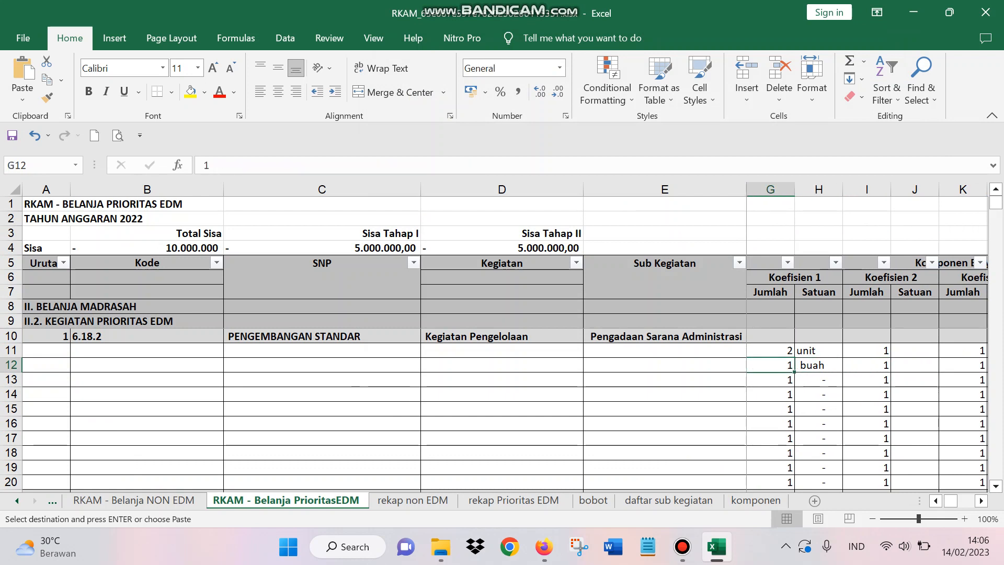
text(2)
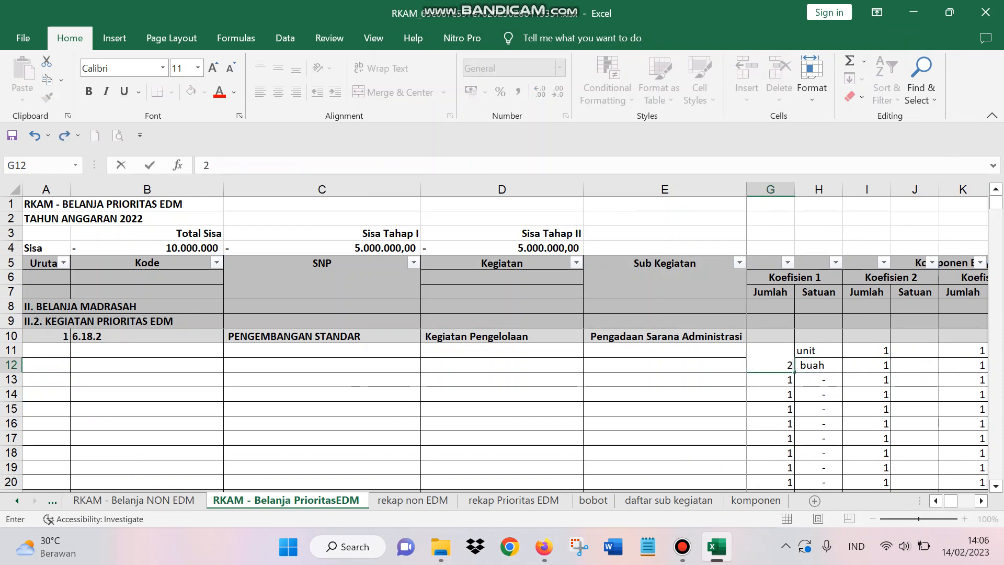
key(Right)
Leave the other coefficients in row 12 as they are and set the Harga Satuan in O12 to 2000000.
key(Right)
key(Right)
key(Right)
key(Right)
key(Right)
key(Right)
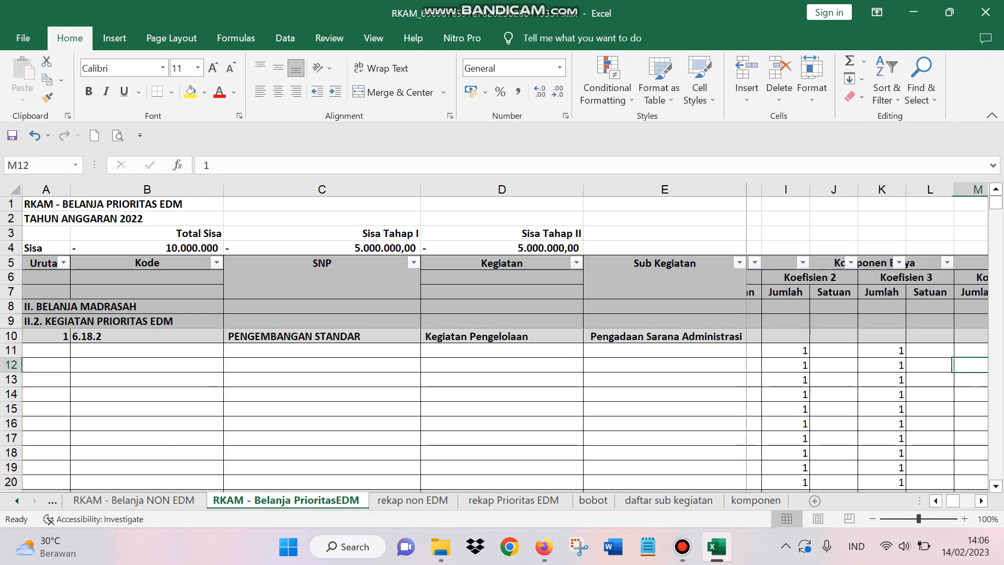
key(Right)
key(Right)
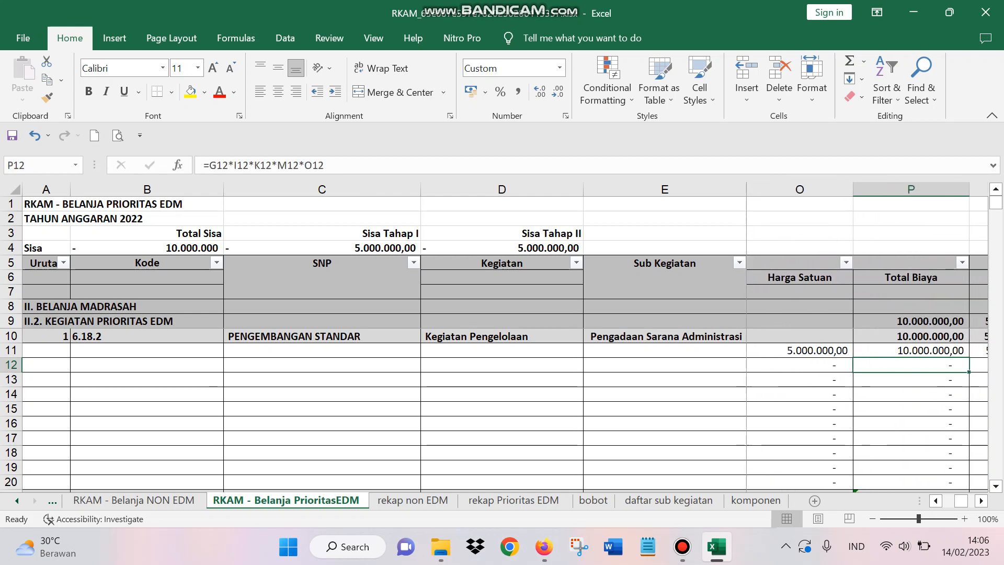
key(Left)
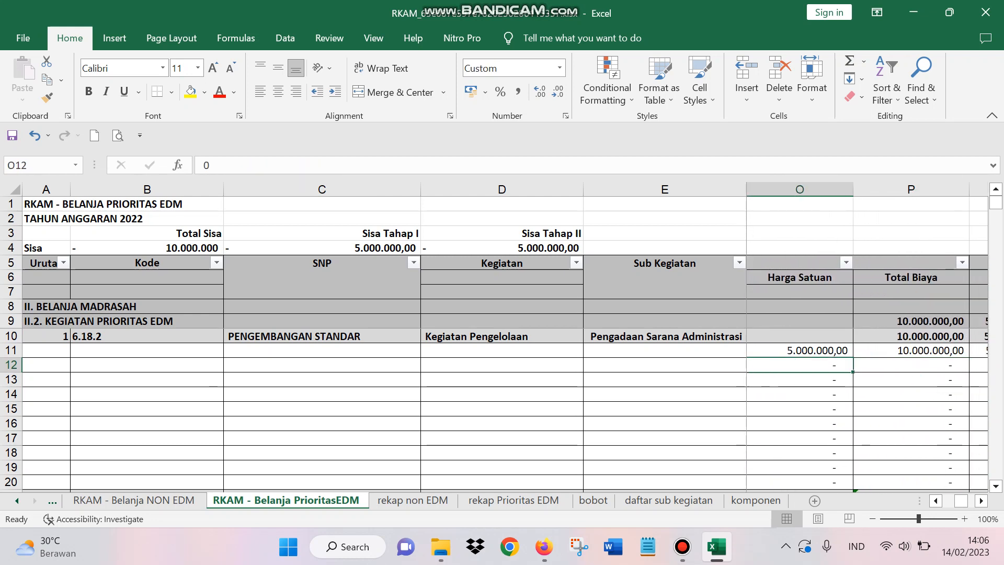
text(2000000)
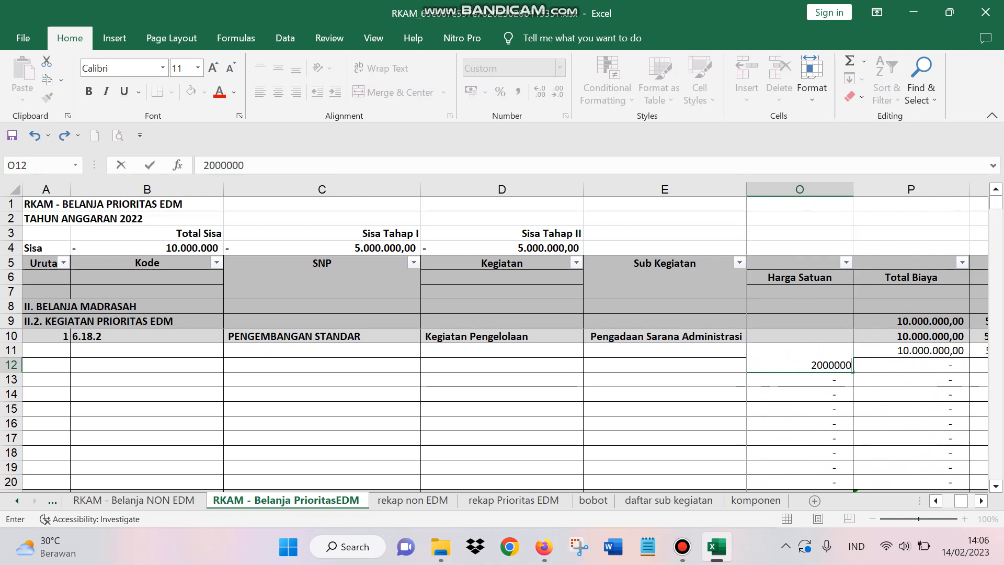
key(Right)
Check the Tahap I and Tahap II cells of row 12.
key(Right)
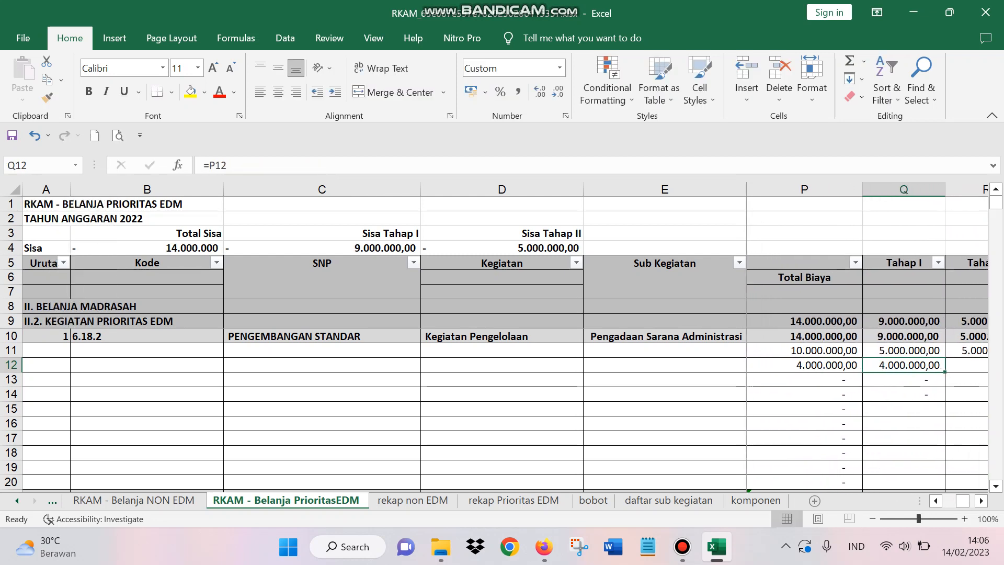
key(Right)
key(Left)
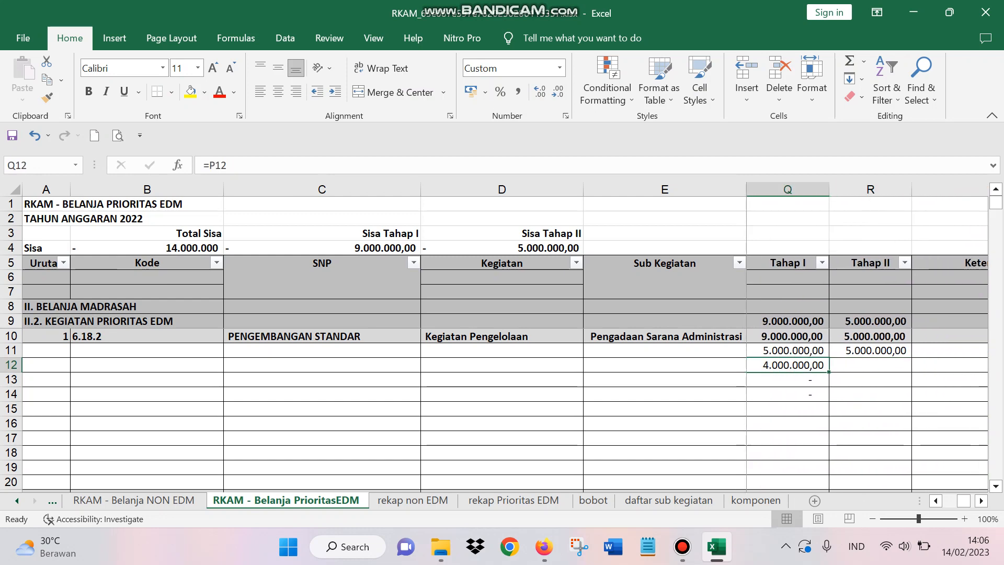